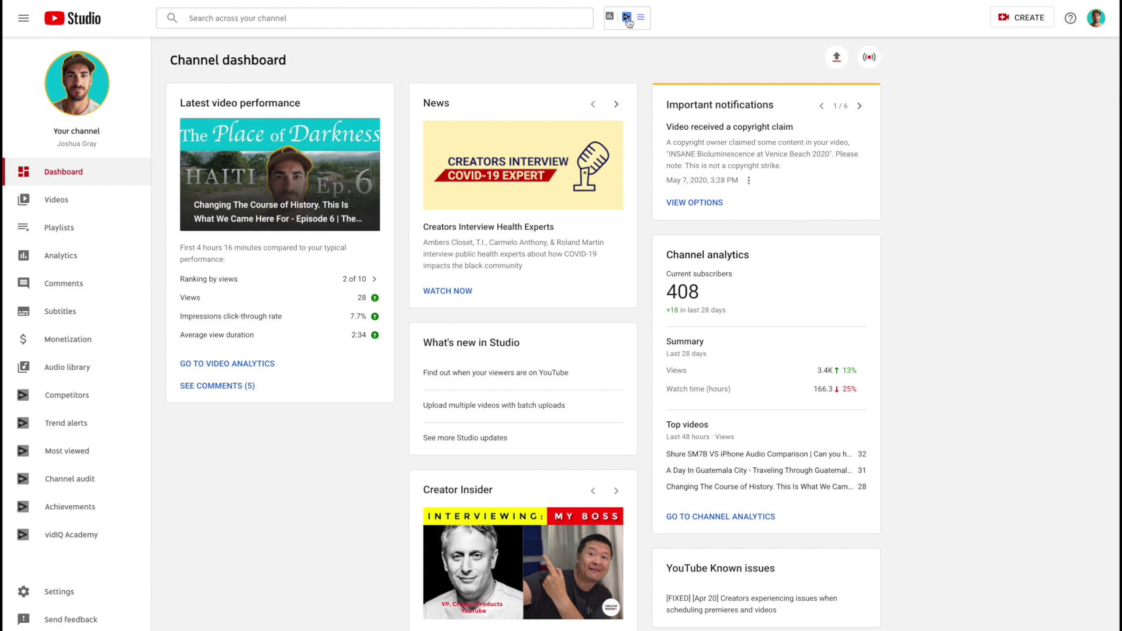
Step: Go to the vidIQ website in a new tab and open its SEO keyword research page
key(super+t)
text(vidiq)
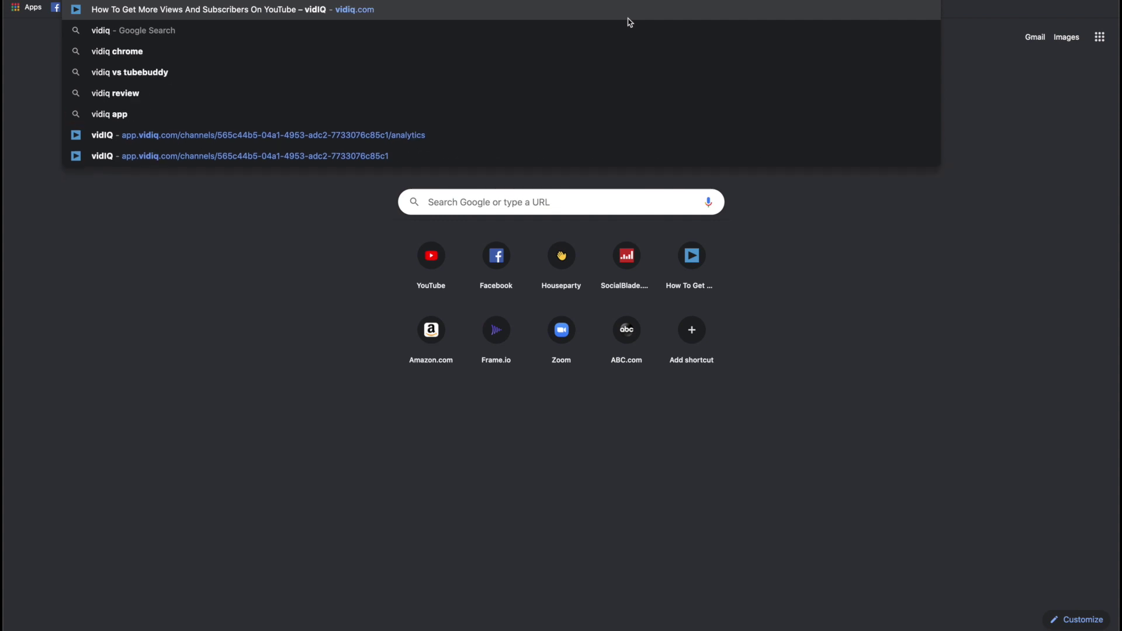
key(Return)
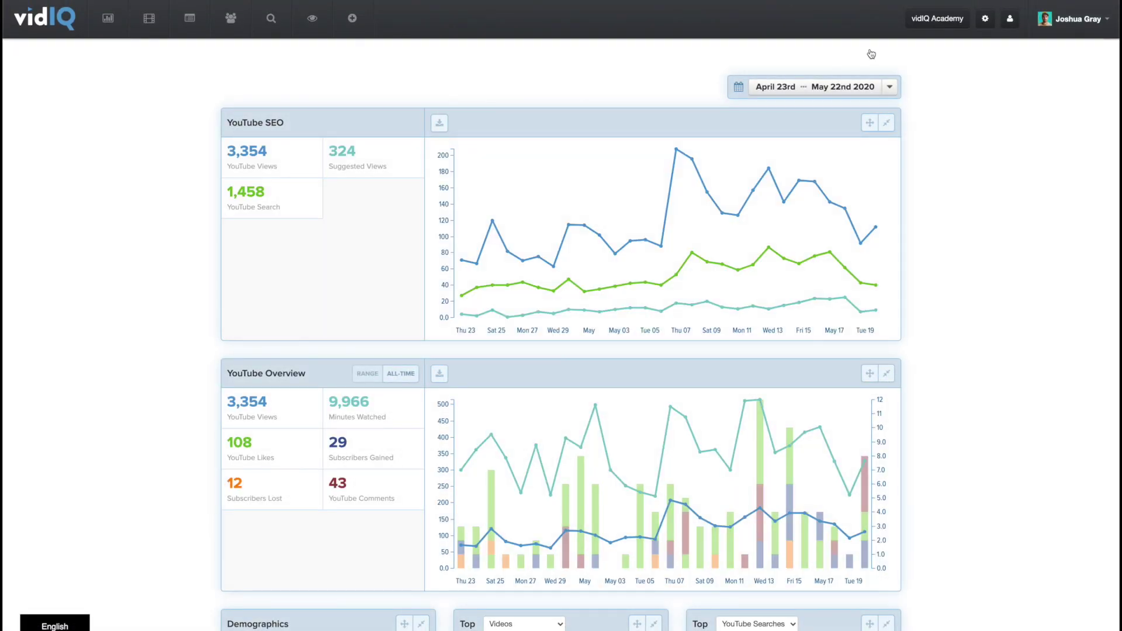
click(272, 22)
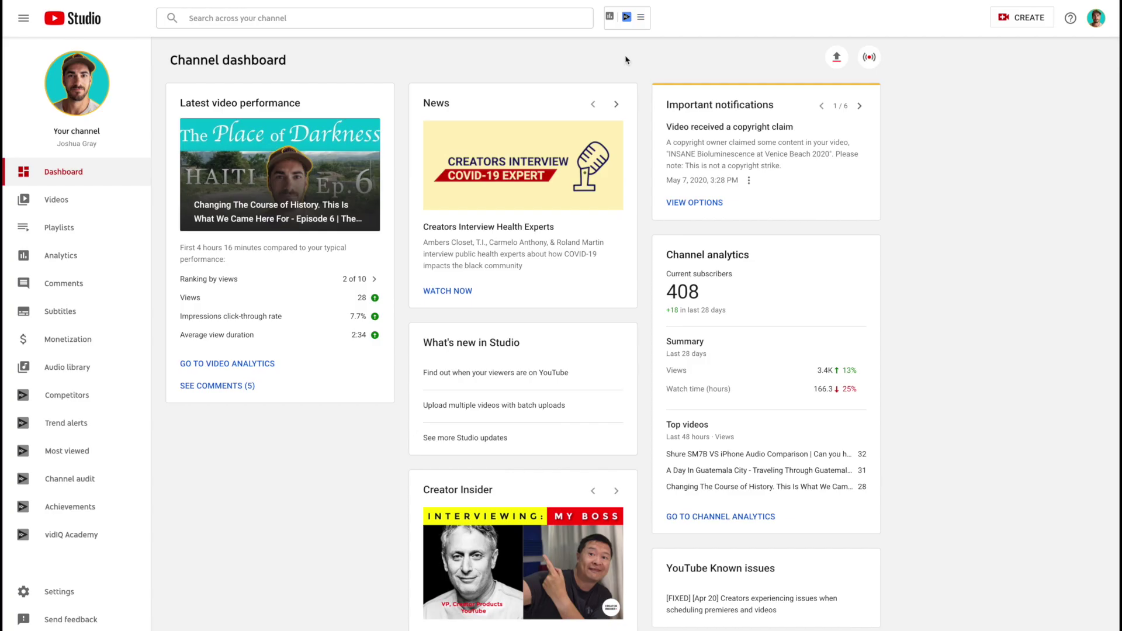
Step: Go to Channel videos from the vidIQ tools menu, check vidIQ's quick stats, then switch to Notes
click(640, 19)
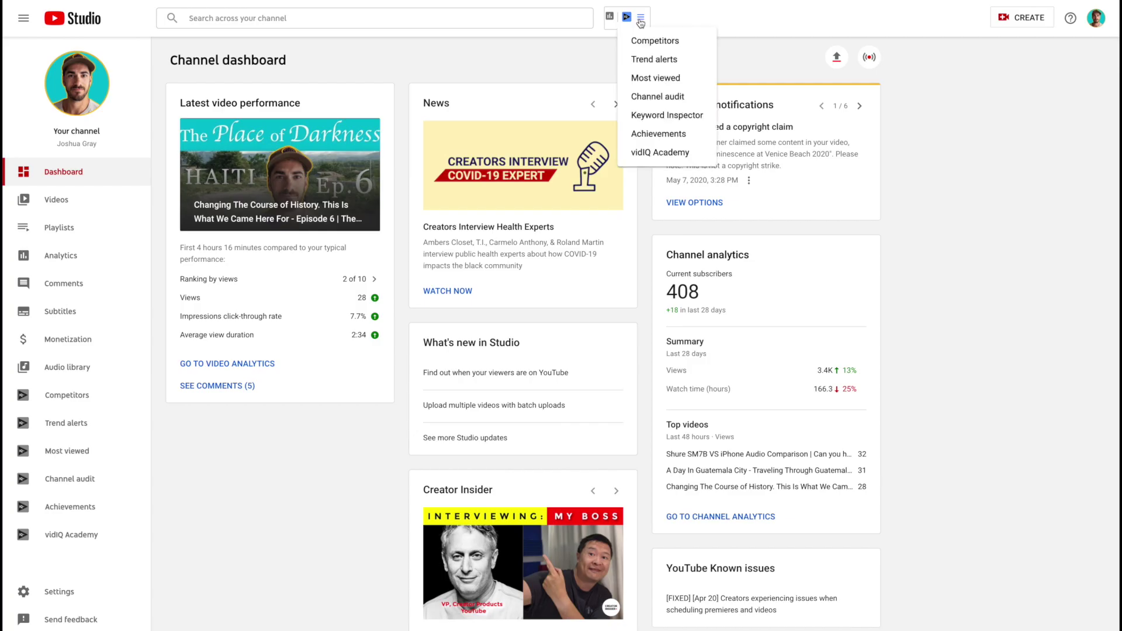
click(638, 79)
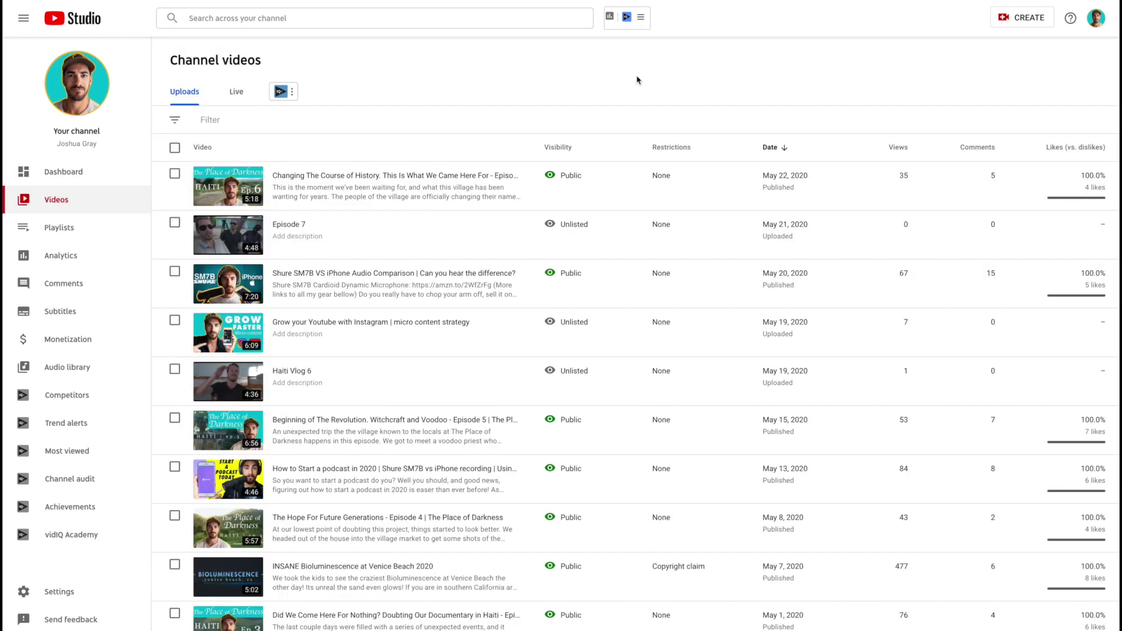
click(611, 17)
key(alt+Tab)
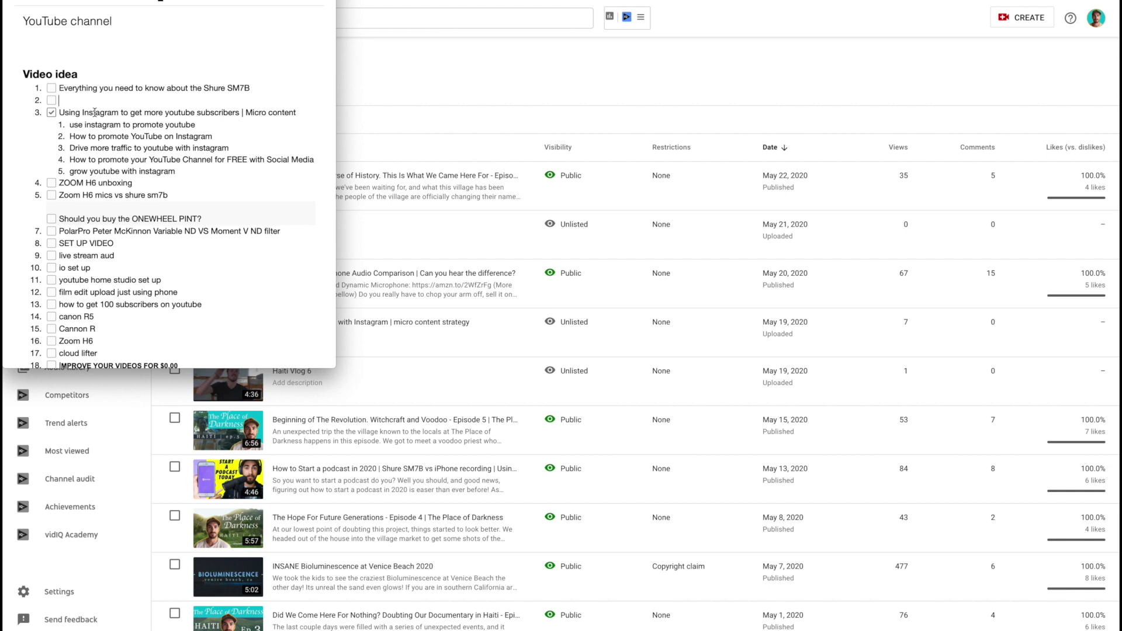
Step: Highlight the Instagram idea's title and each of its keyword phrasings in the Video idea note
drag(60, 113, 244, 113)
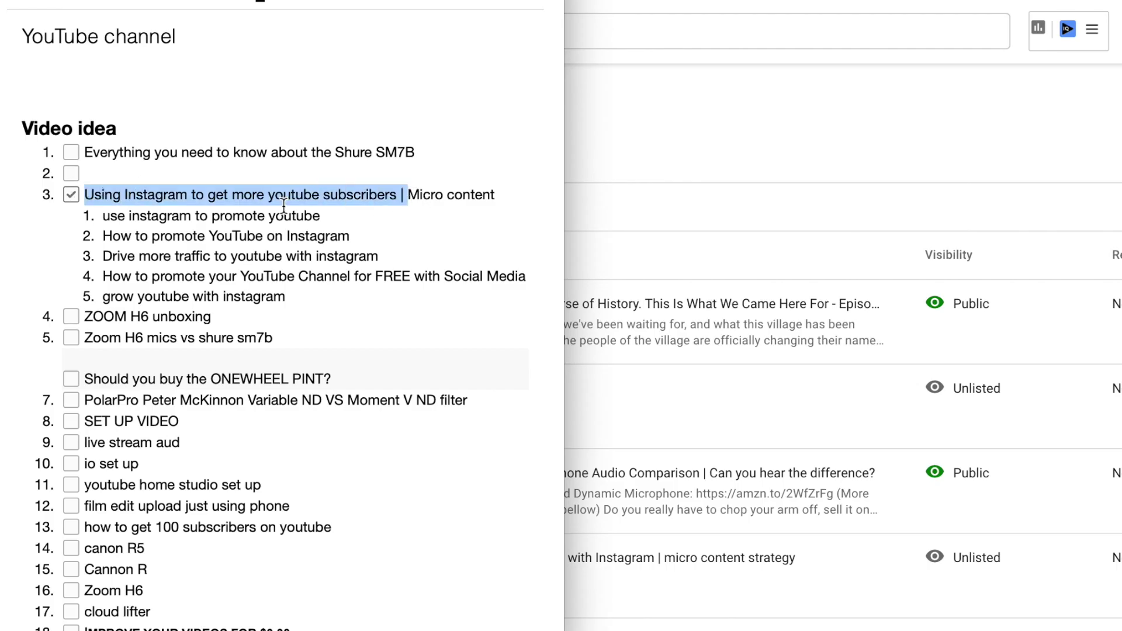
drag(116, 218, 258, 217)
drag(153, 237, 285, 237)
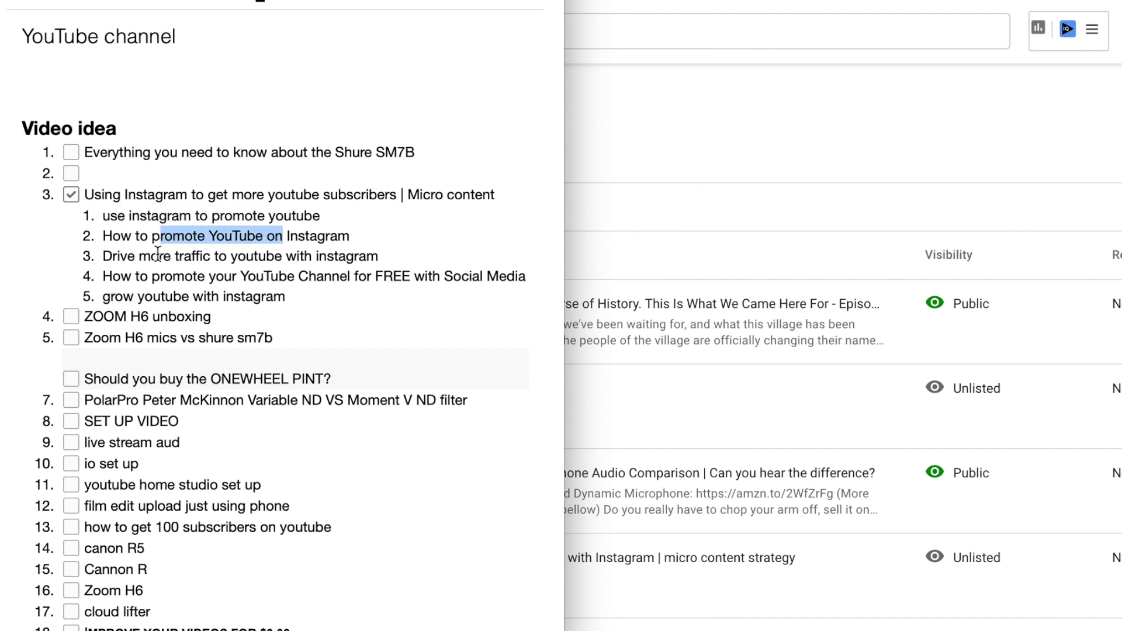
drag(159, 256, 258, 251)
drag(170, 275, 116, 265)
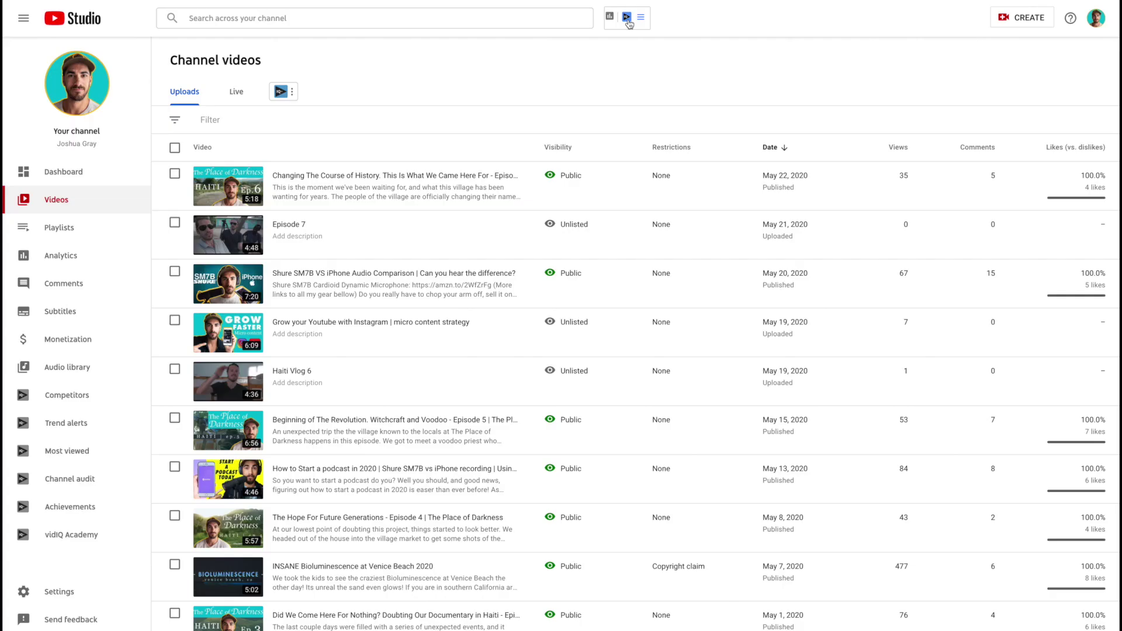
Step: Search 'How to grow your youtube channel' in vidIQ's Keyword Inspector
click(641, 17)
click(659, 116)
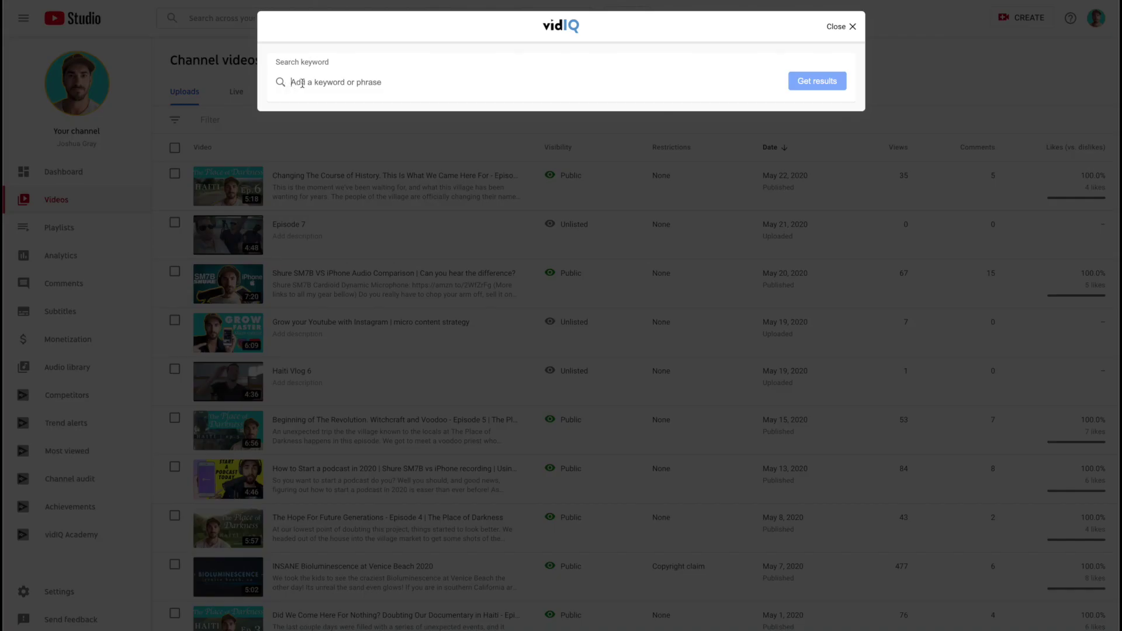
text(How to go)
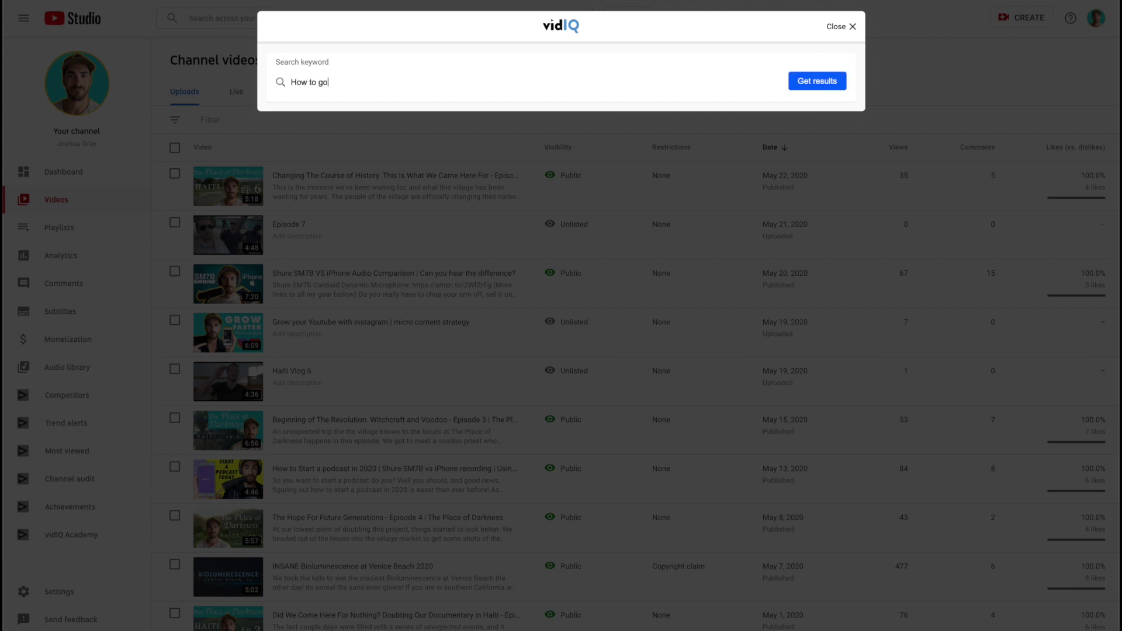
key(BackSpace)
text(row your youtube channel)
key(Return)
Step: Highlight the keyword's 225,400 search volume and its Medium competition rating
drag(481, 221, 509, 221)
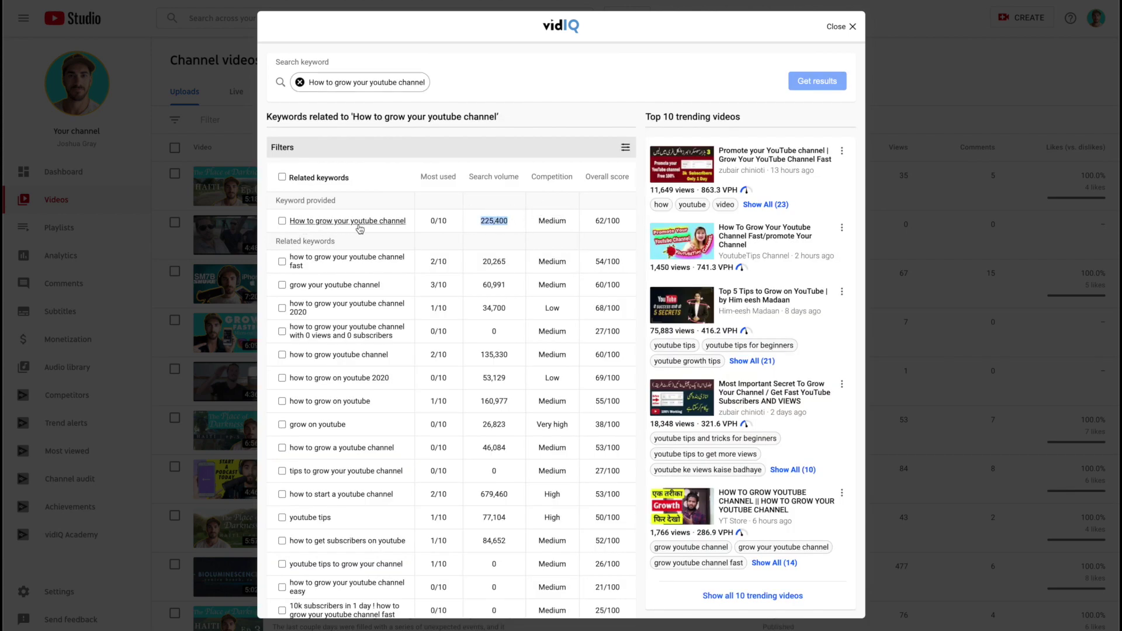
drag(578, 222, 534, 222)
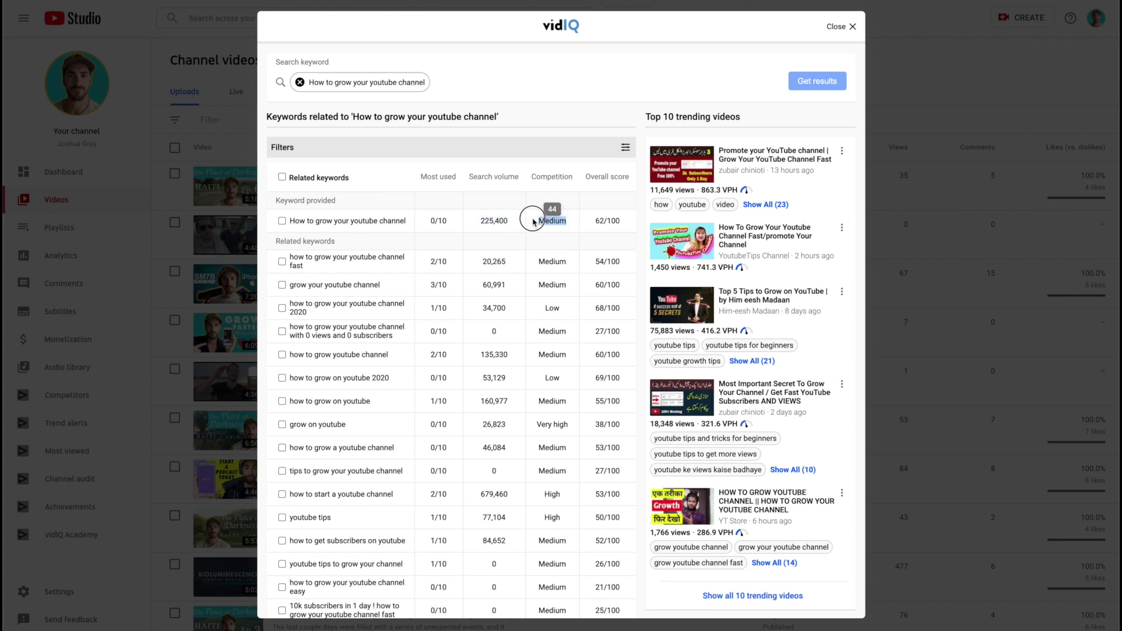
drag(514, 223, 473, 221)
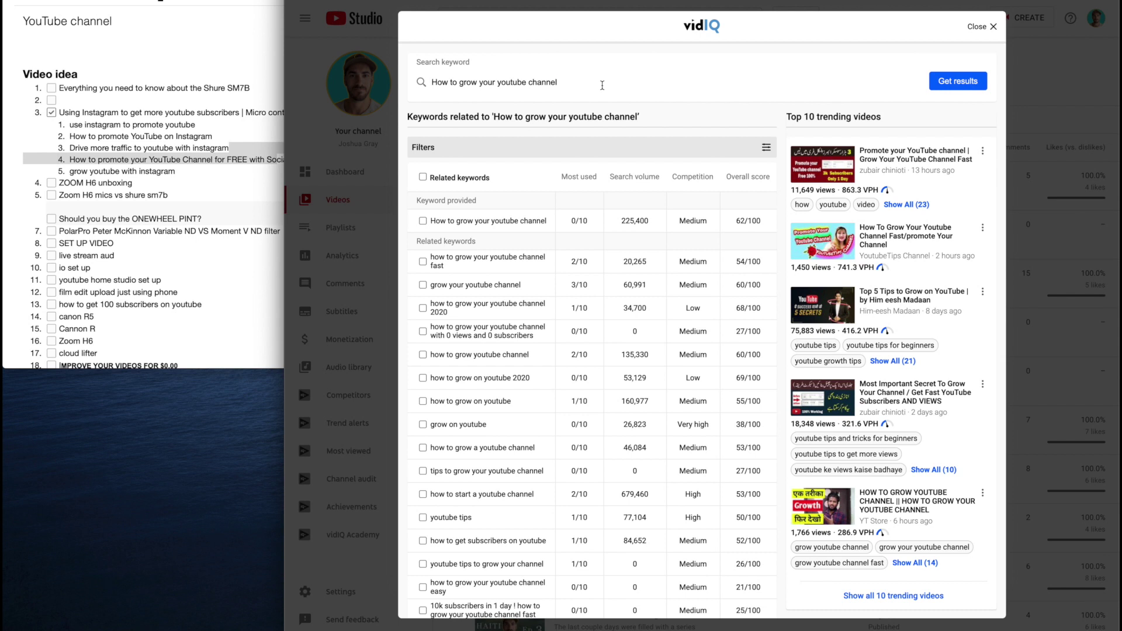
Step: Search 'using instagram to promote youtube' and note its 0 search volume
triple_click(602, 86)
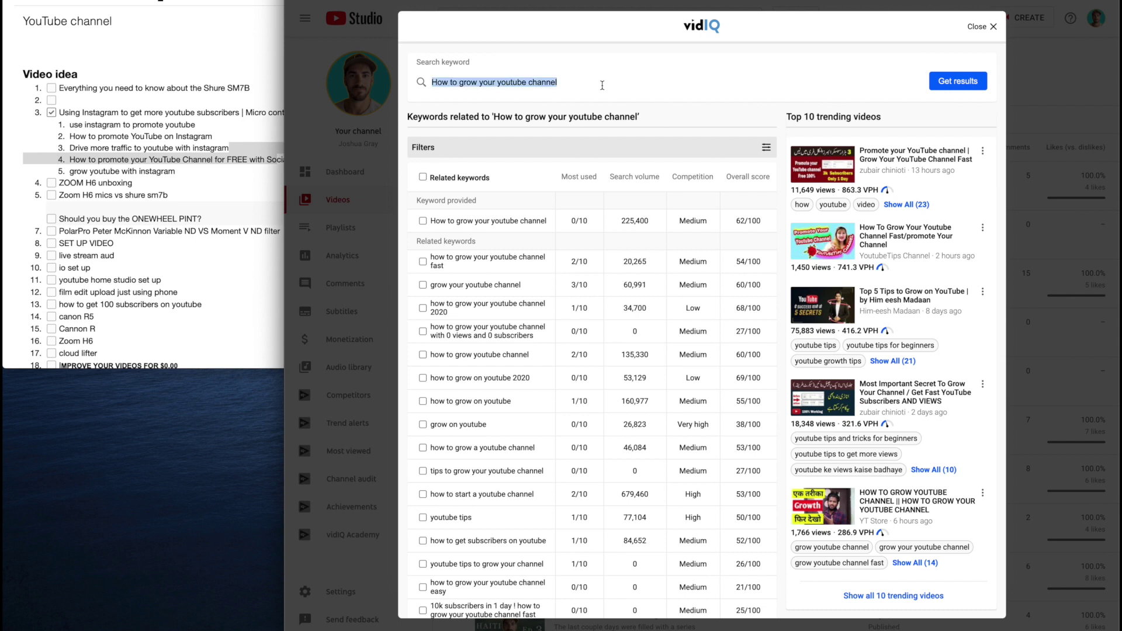
text(using instagra)
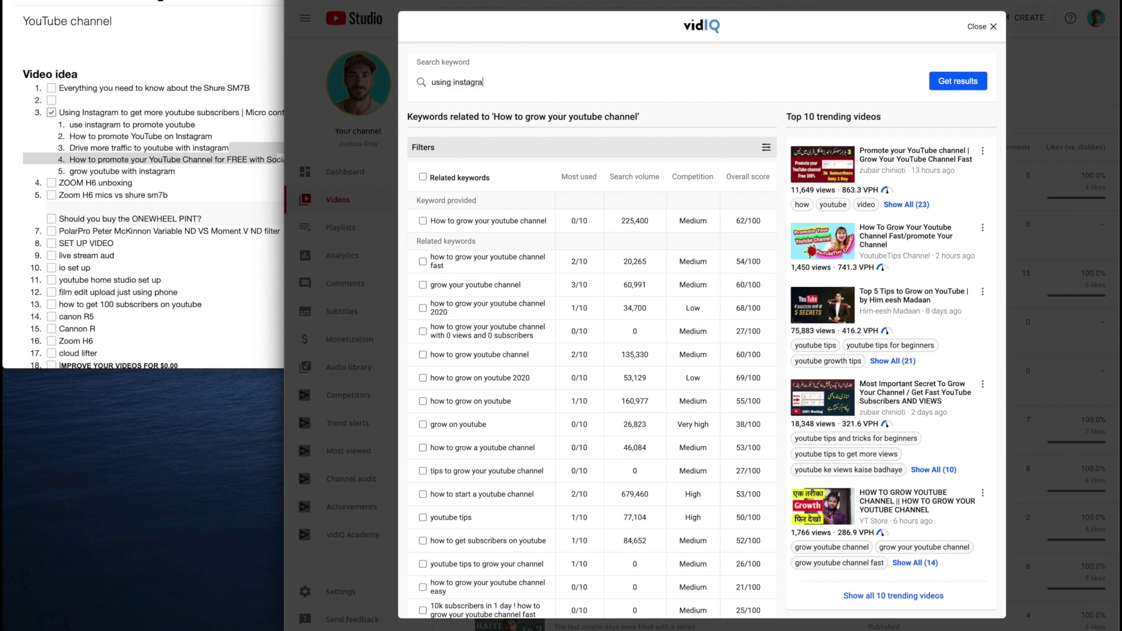
text(m to promote youtube)
key(Return)
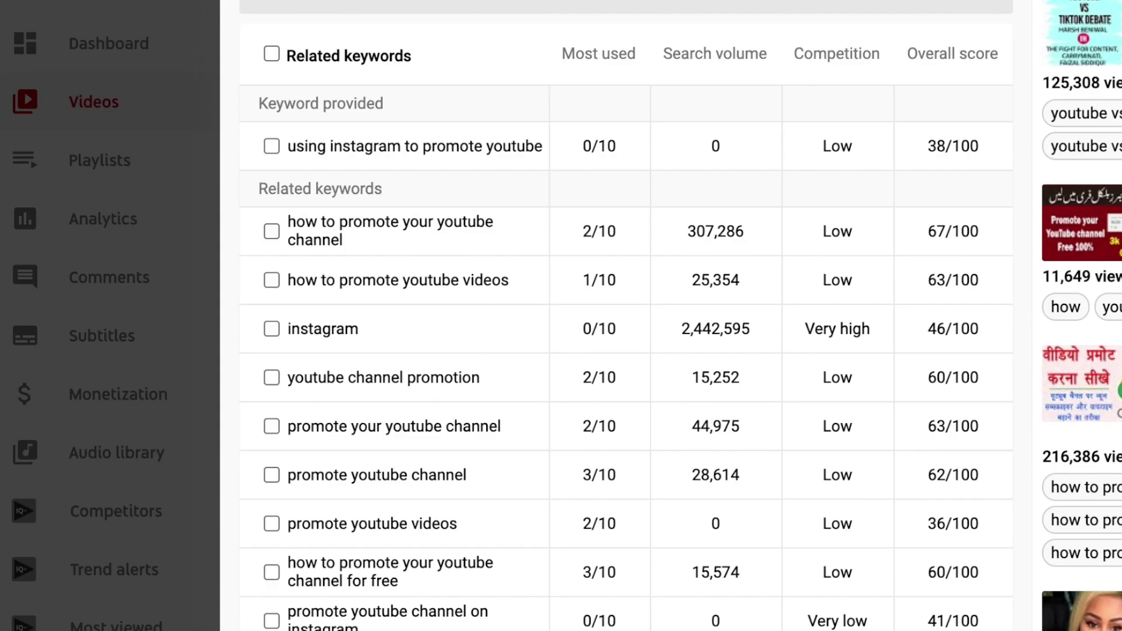
double_click(739, 154)
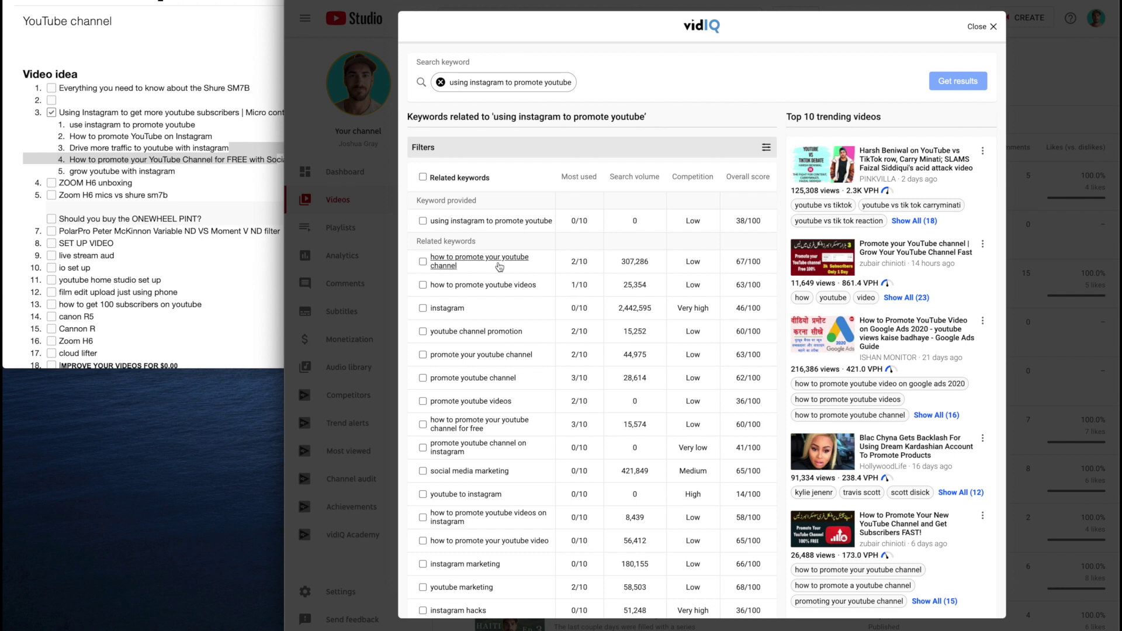
Step: Close the inspector, reselect the Instagram idea in Notes, and maximise YouTube Studio
click(988, 27)
click(213, 137)
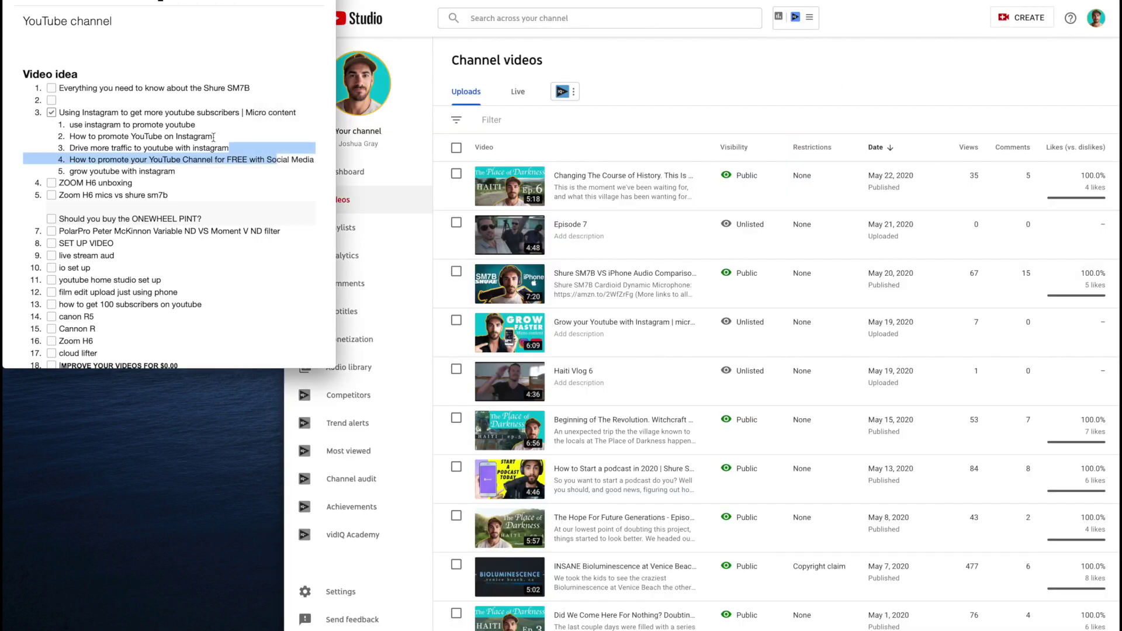
click(214, 137)
drag(212, 160, 76, 112)
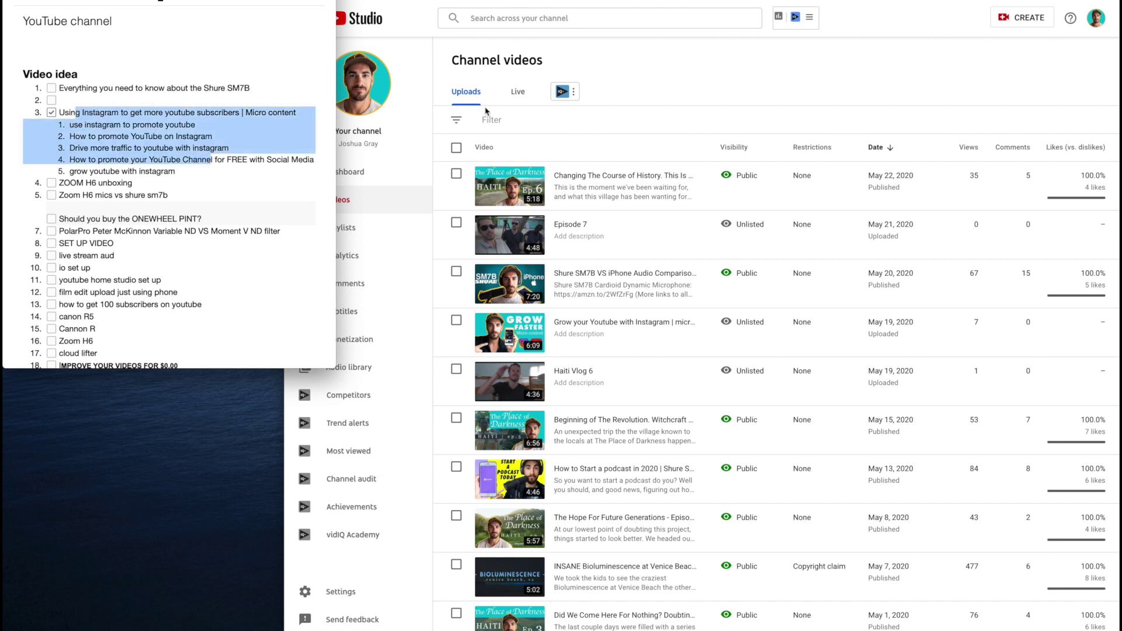
click(625, 84)
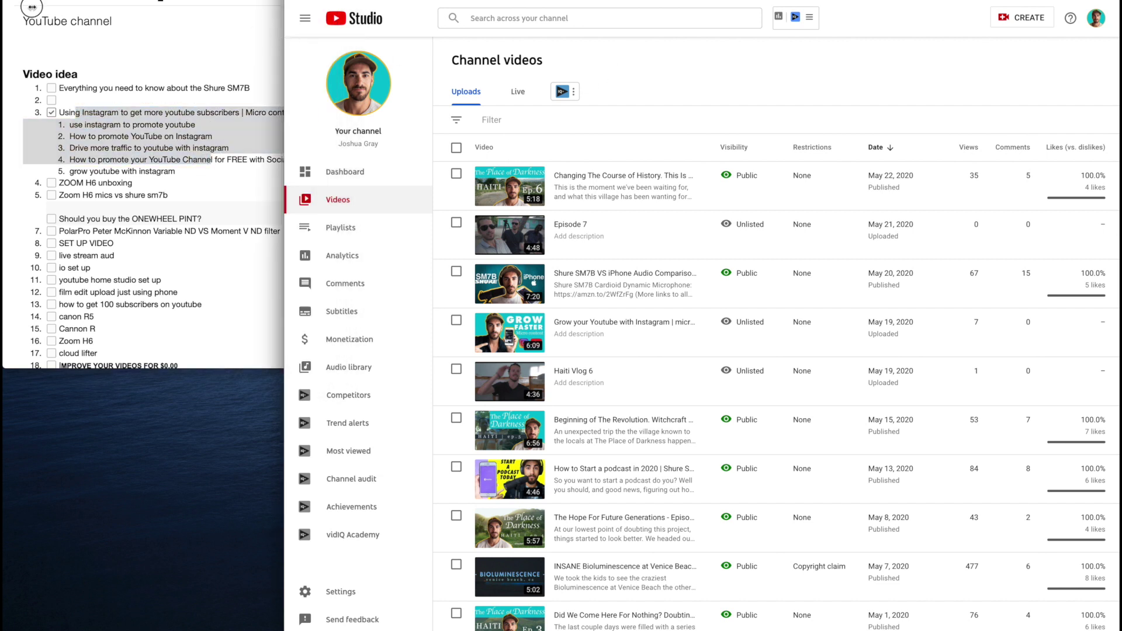
drag(32, 7, 2, 7)
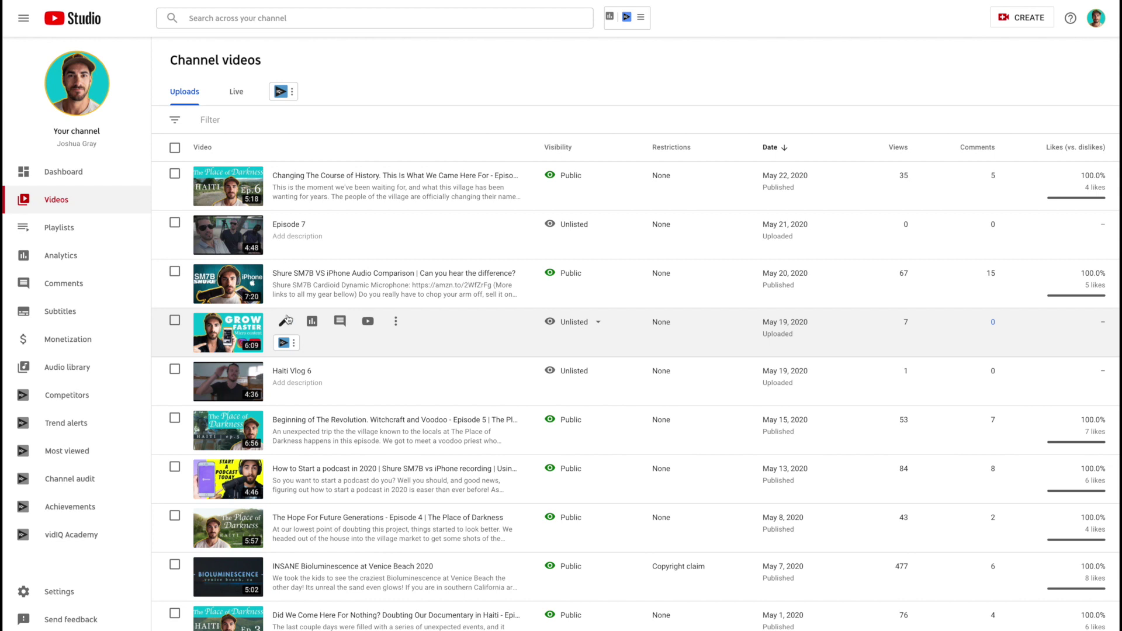
Step: Open the details page for 'Grow your Youtube with Instagram | micro content strategy'
click(286, 320)
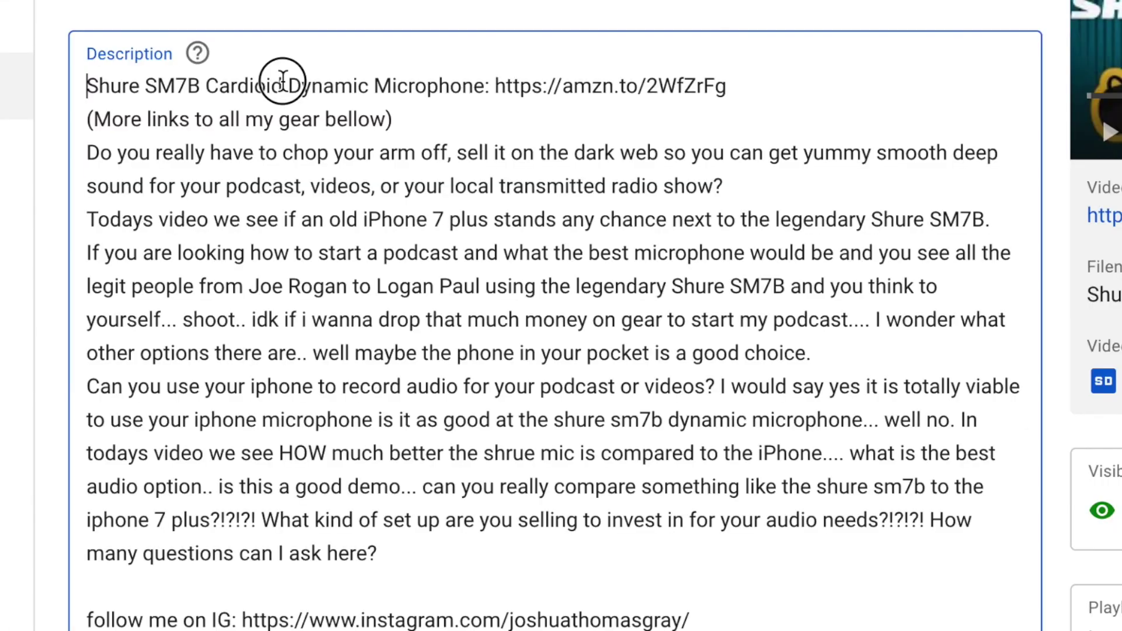
drag(55, 82, 476, 83)
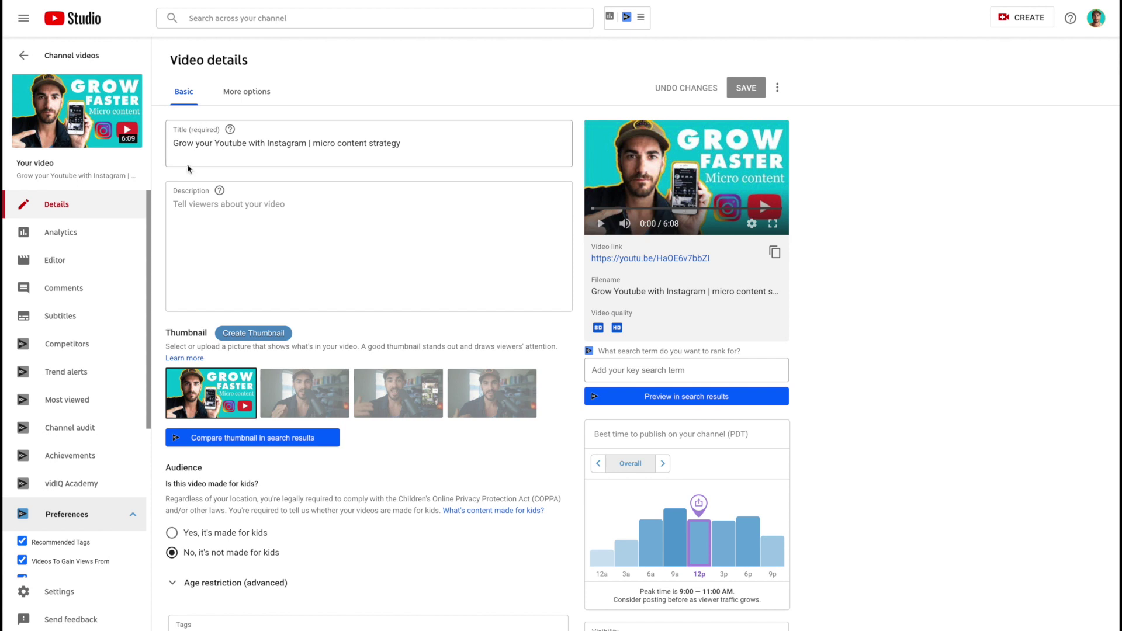
click(175, 142)
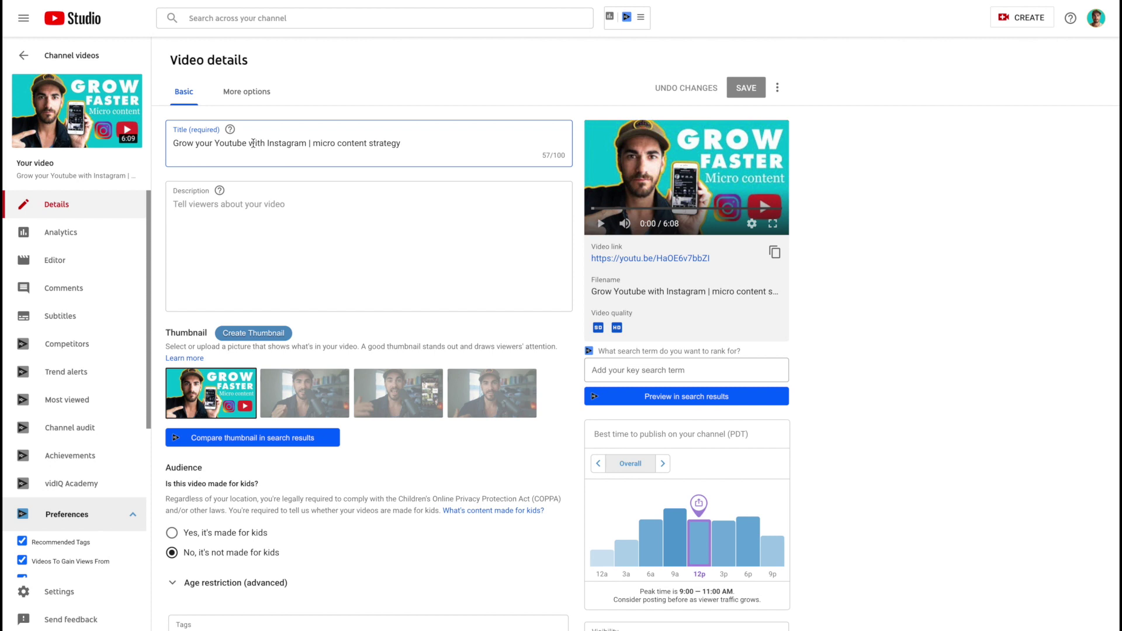
drag(253, 144, 305, 143)
click(214, 142)
Step: Add 'grow your youtube channel' as the first tag and view its vidIQ keyword stats
click(300, 625)
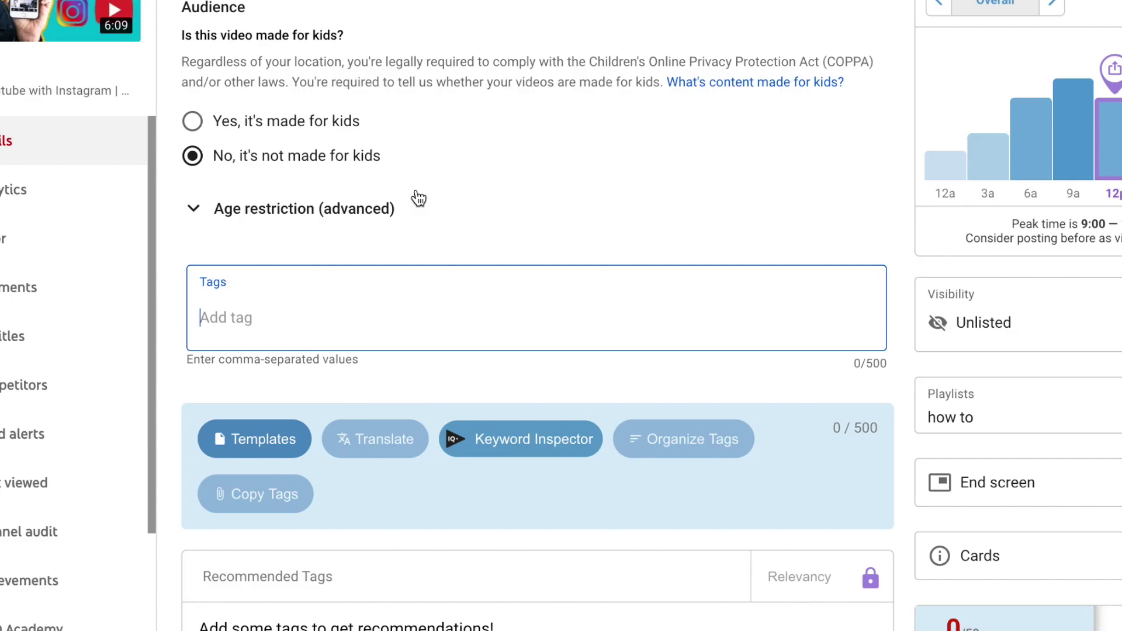
text(grow your youtube channe)
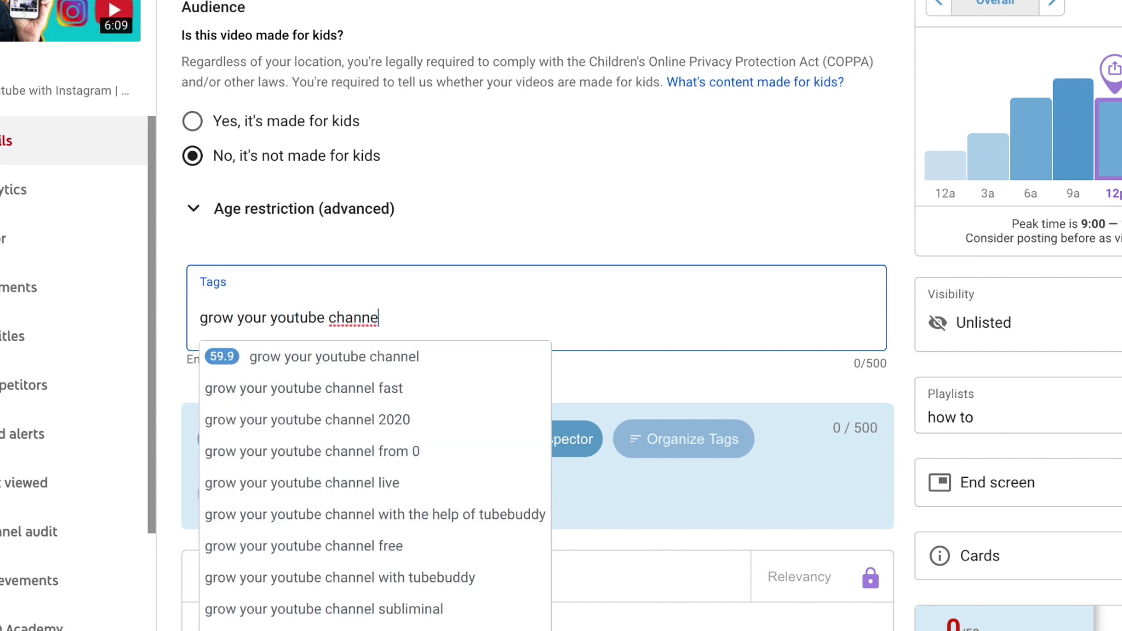
text(l)
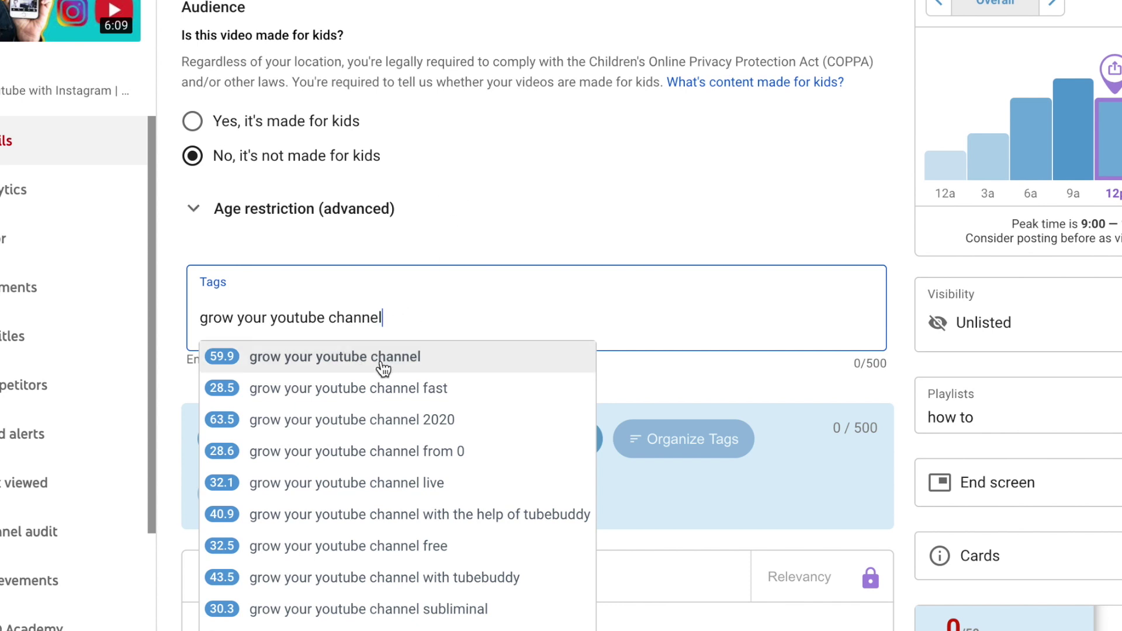
click(377, 372)
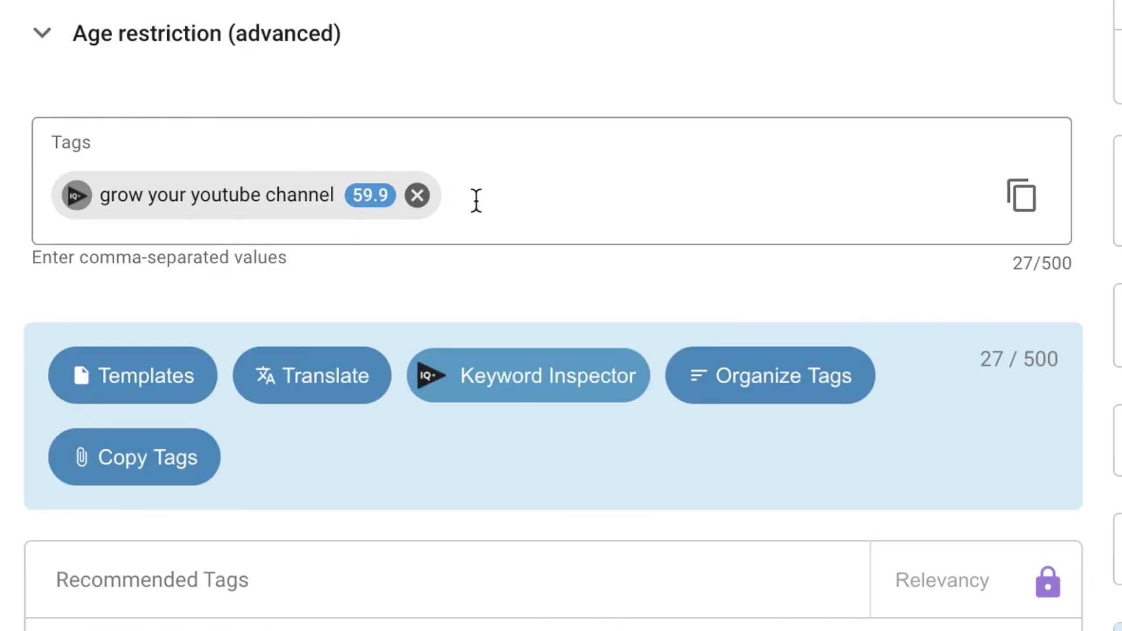
click(493, 369)
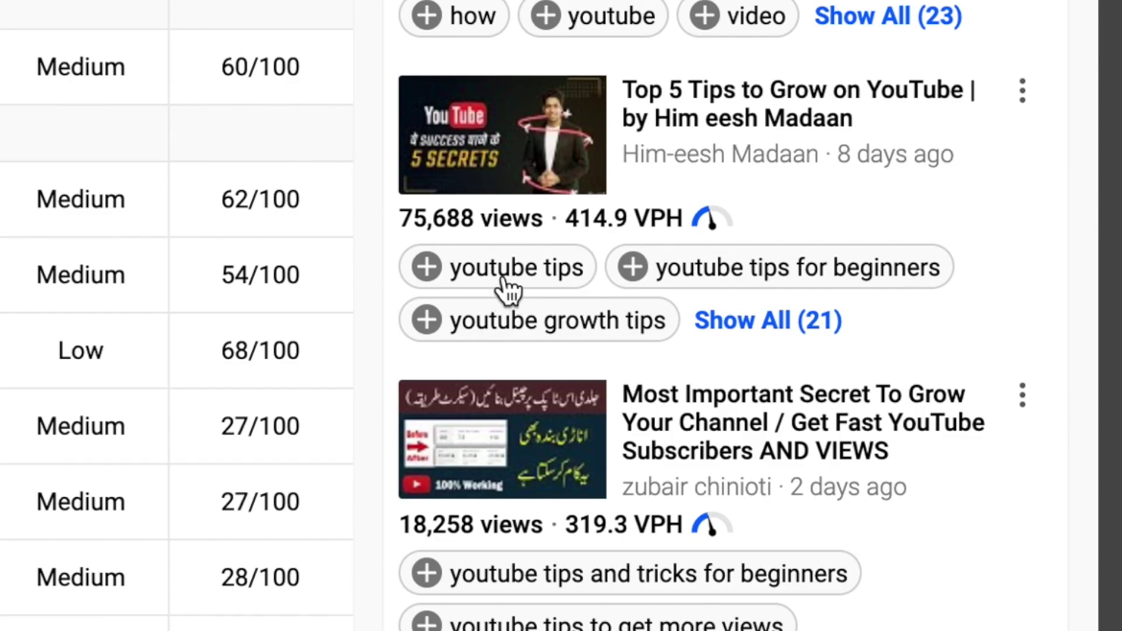
Step: Add tags youtube tips, youtube tips for beginners, youtube growth tips and how to grow your youtube channel
click(660, 283)
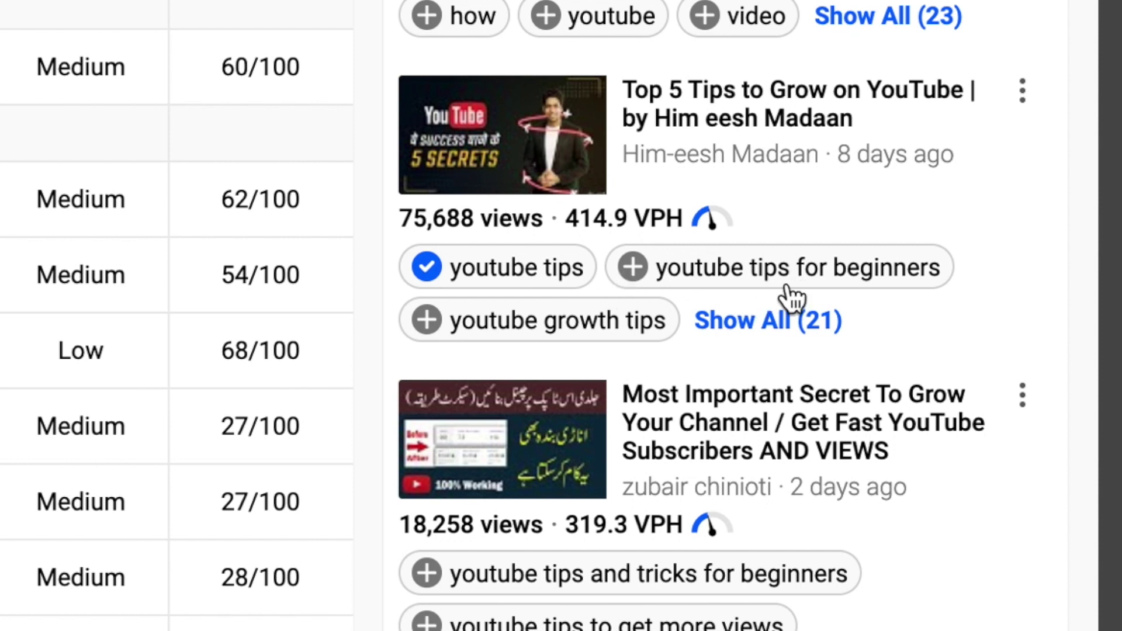
click(635, 270)
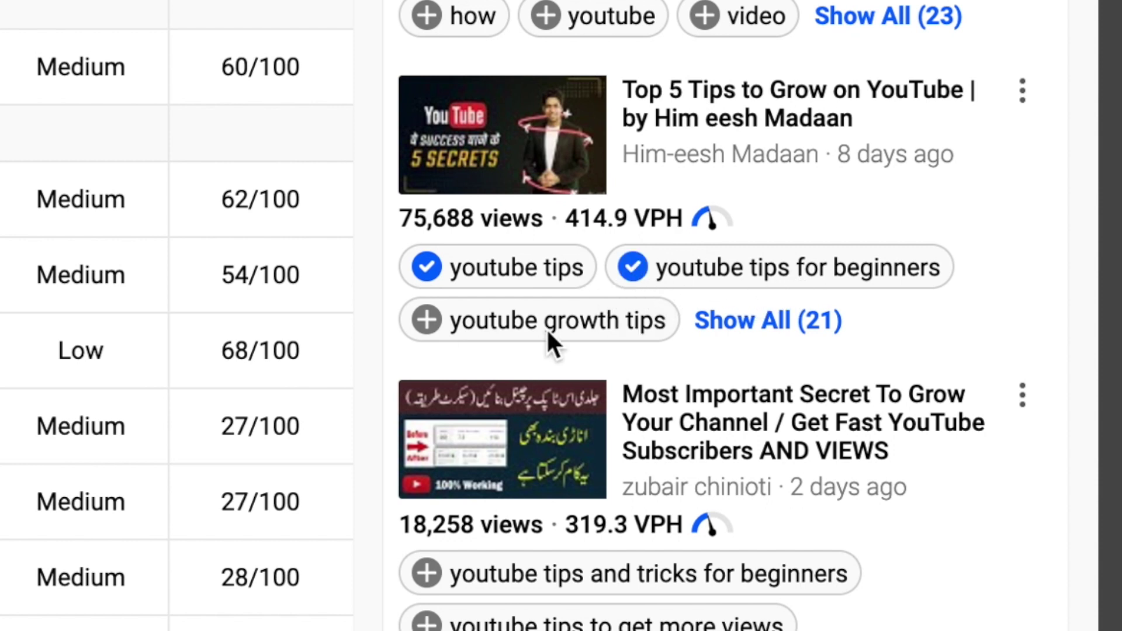
click(427, 321)
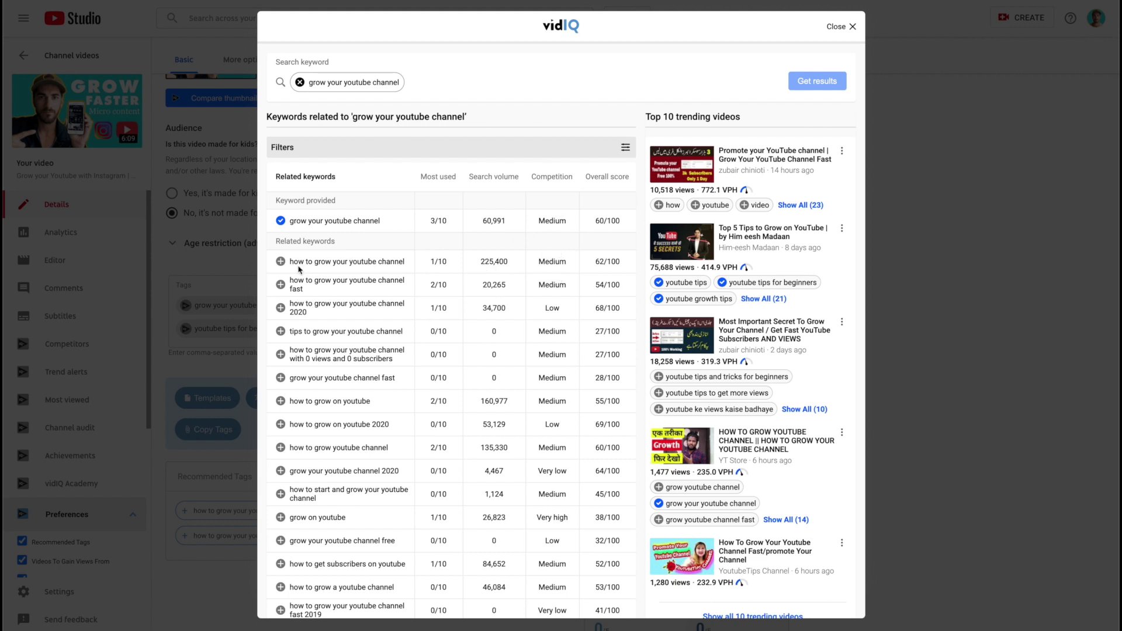
click(281, 262)
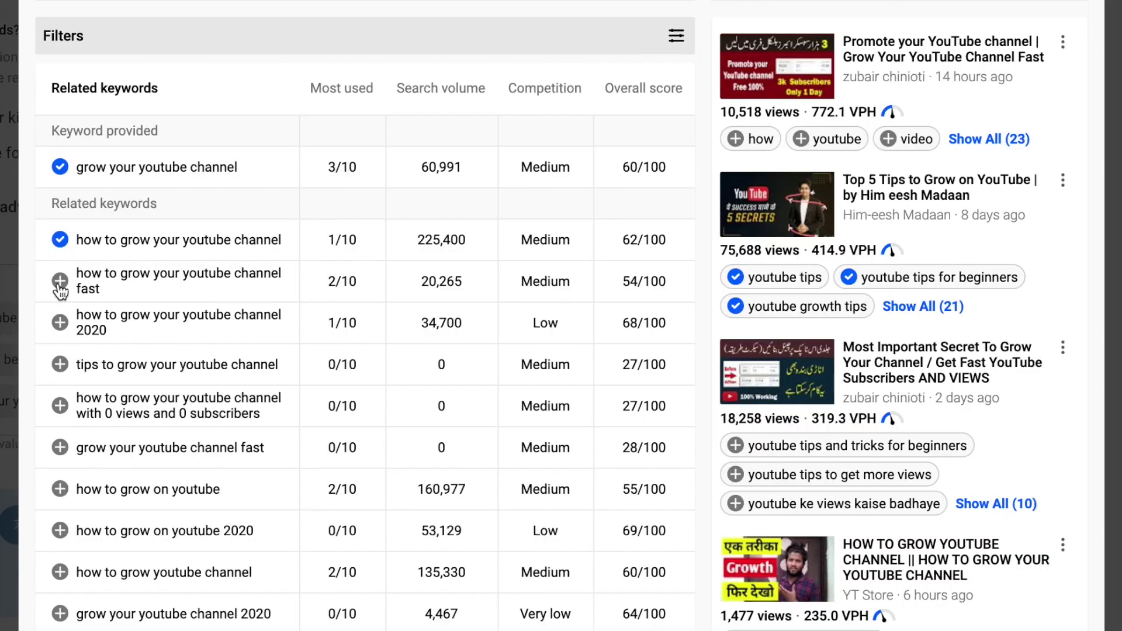
Step: Add related keywords as tags: how to grow your youtube channel fast/2020, how to grow on youtube (2020), how to grow youtube channel
click(60, 282)
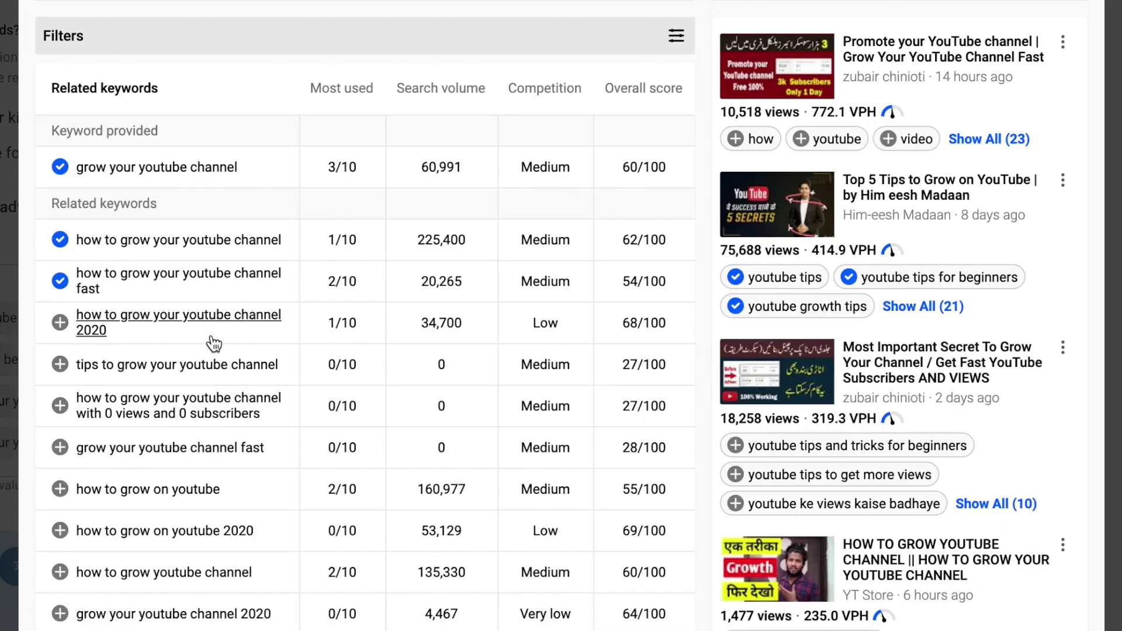
click(60, 324)
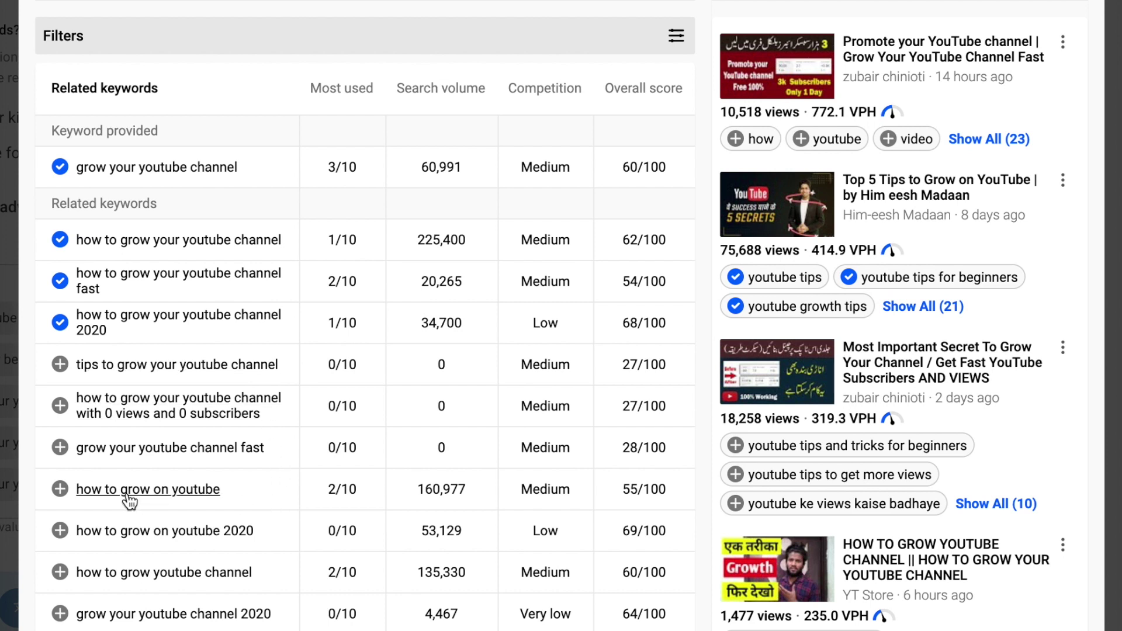
click(60, 489)
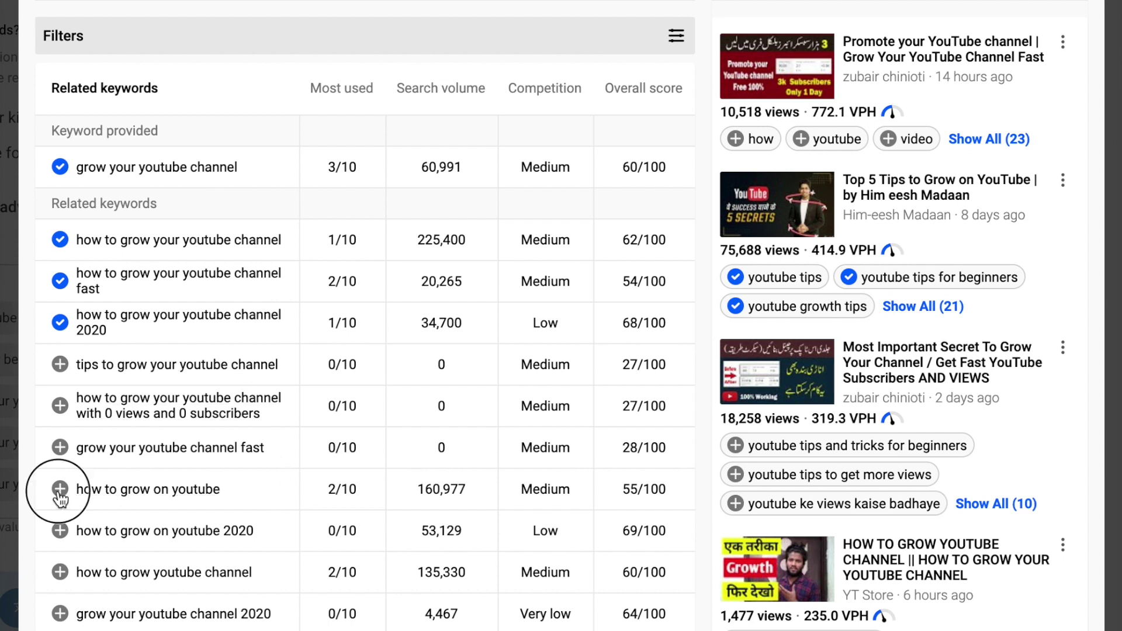
click(61, 532)
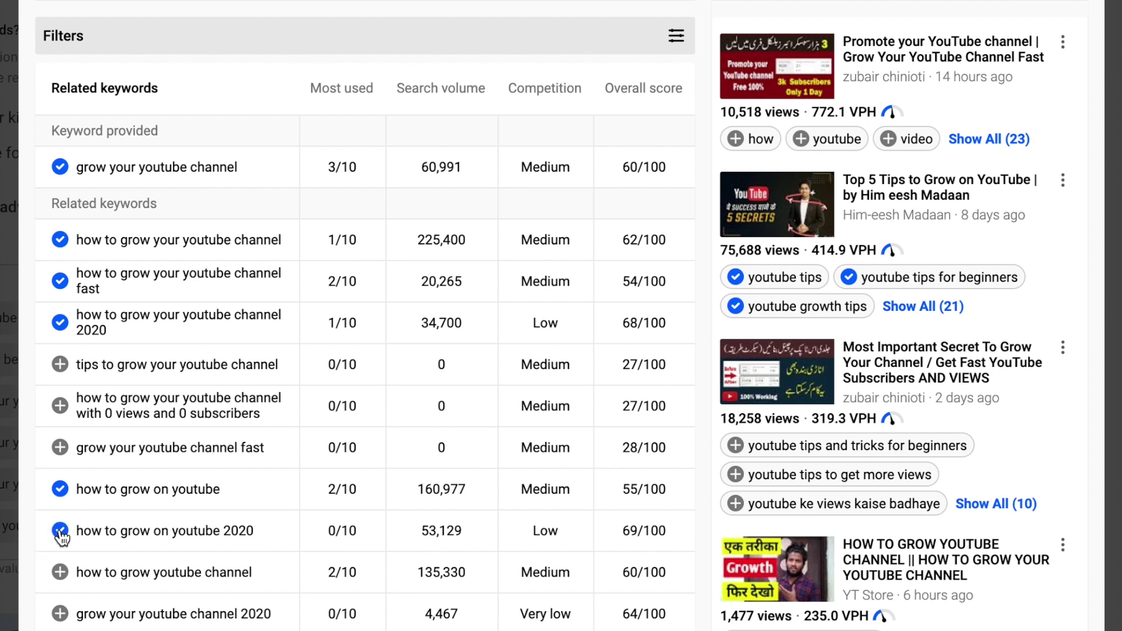
click(60, 572)
Step: Run vidIQ keyword research for 'using instagram to grow youtube'
triple_click(422, 82)
text(using ins)
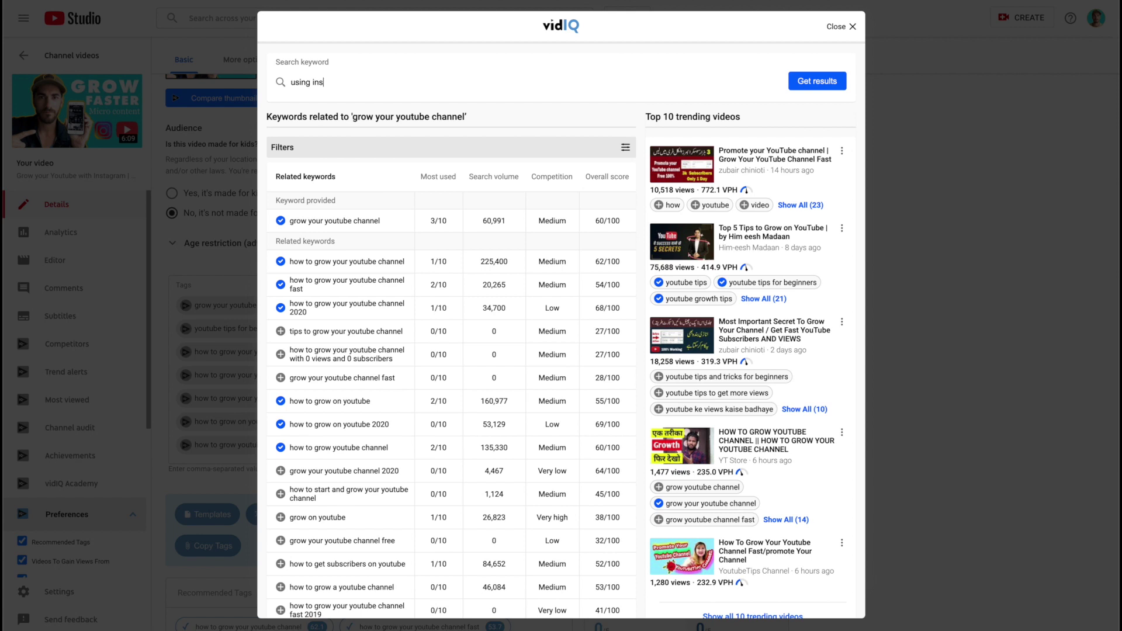
text(tagram to grow youtube)
key(Return)
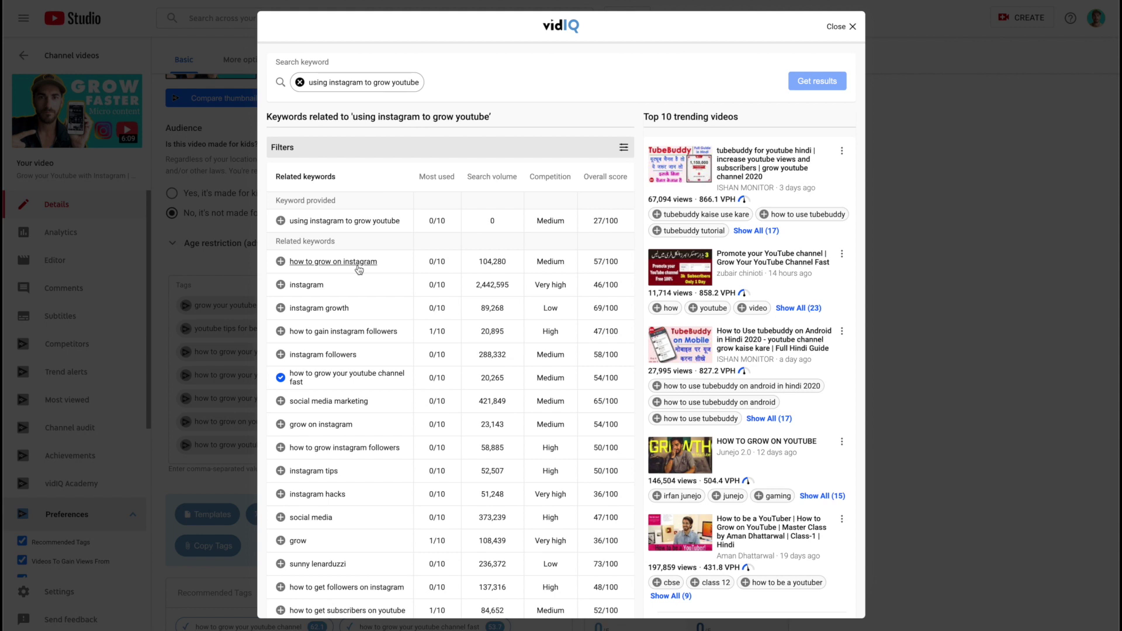
Step: Add 'instagram' and 'social media marketing' as tags and close vidIQ keyword research
click(322, 285)
click(280, 401)
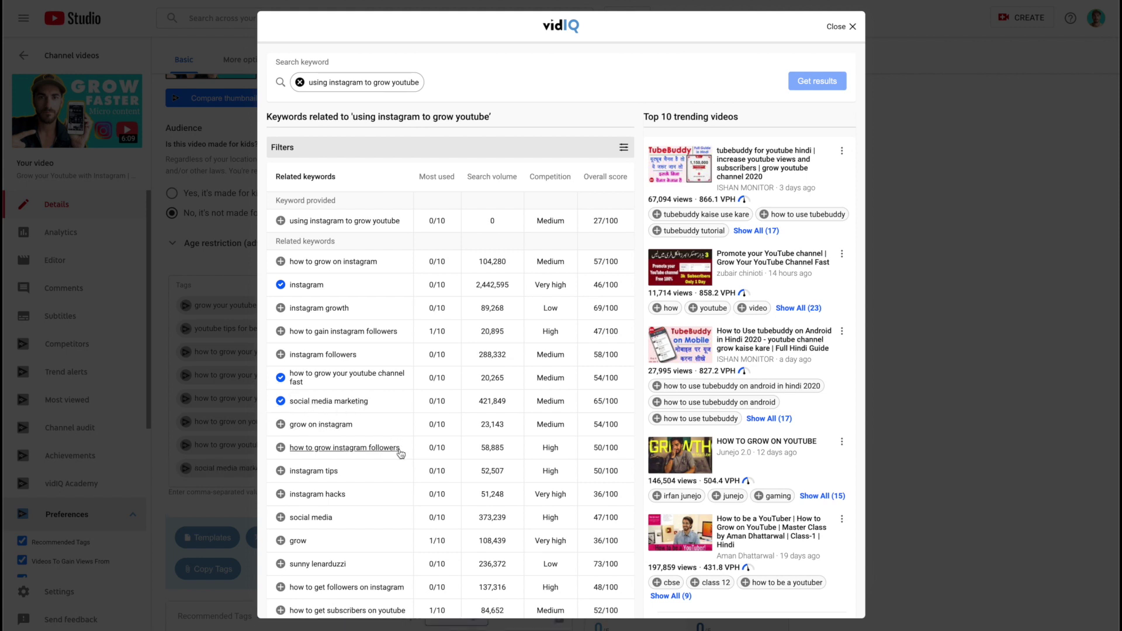
scroll(380, 484, down, 2)
scroll(379, 483, down, 1)
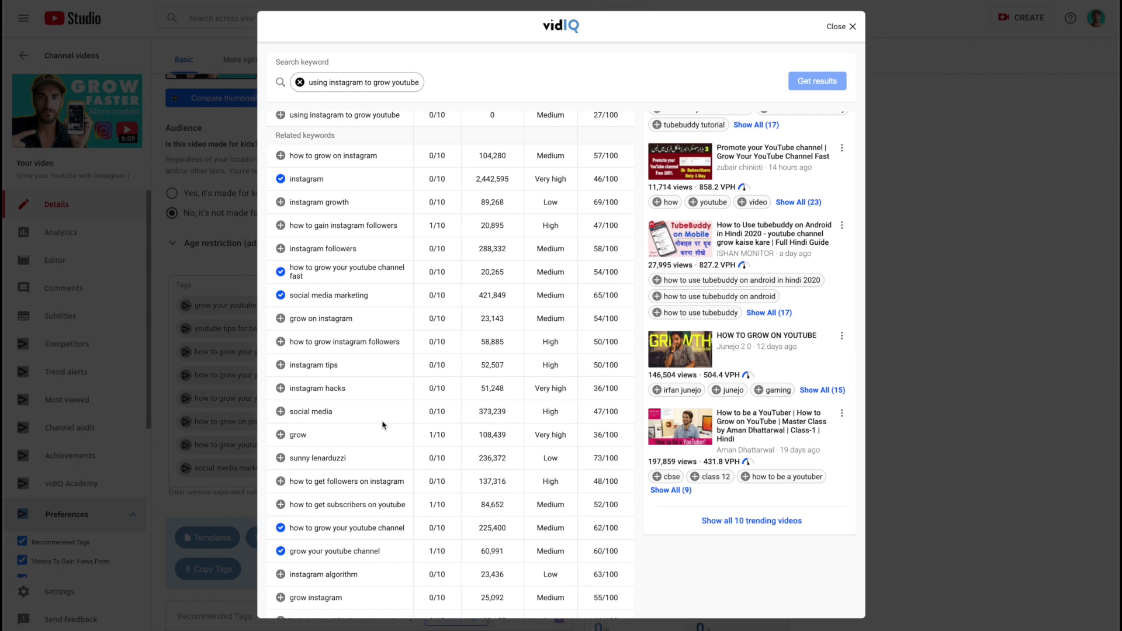
click(853, 26)
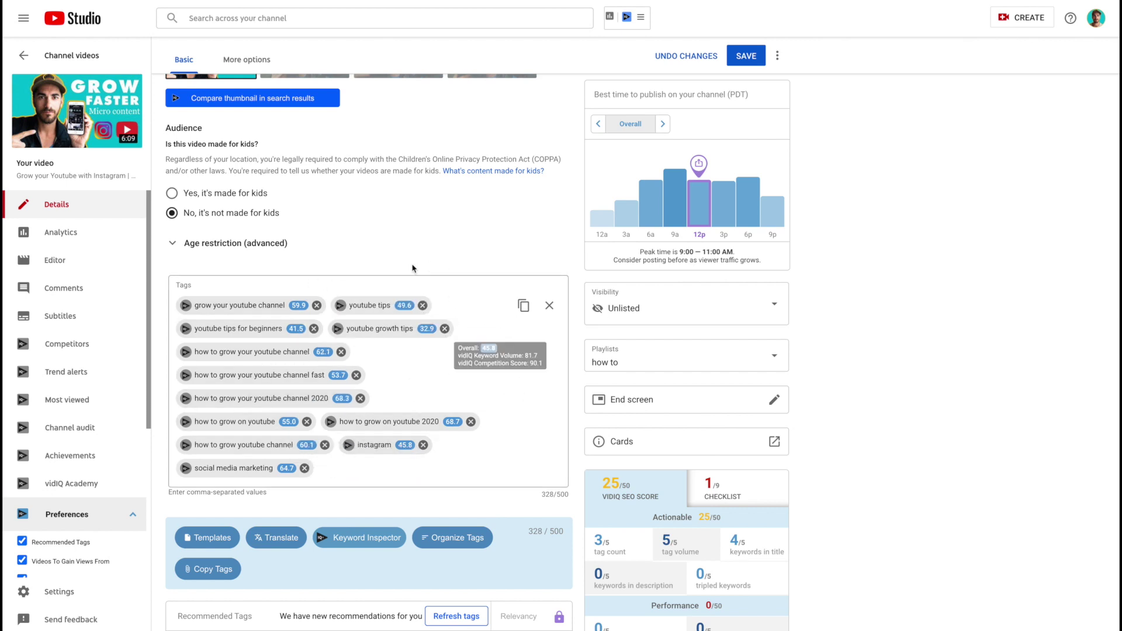
Step: Review the added tags (328/500) on the details page and save the video
scroll(446, 298, down, 2)
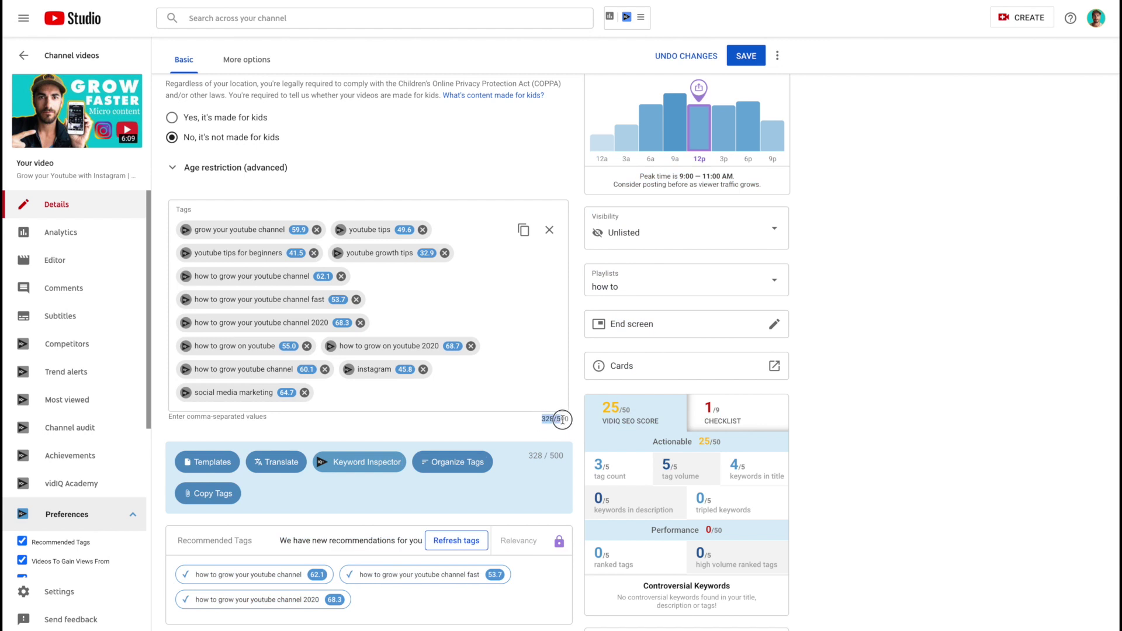
scroll(549, 420, up, 5)
scroll(257, 193, up, 2)
click(256, 193)
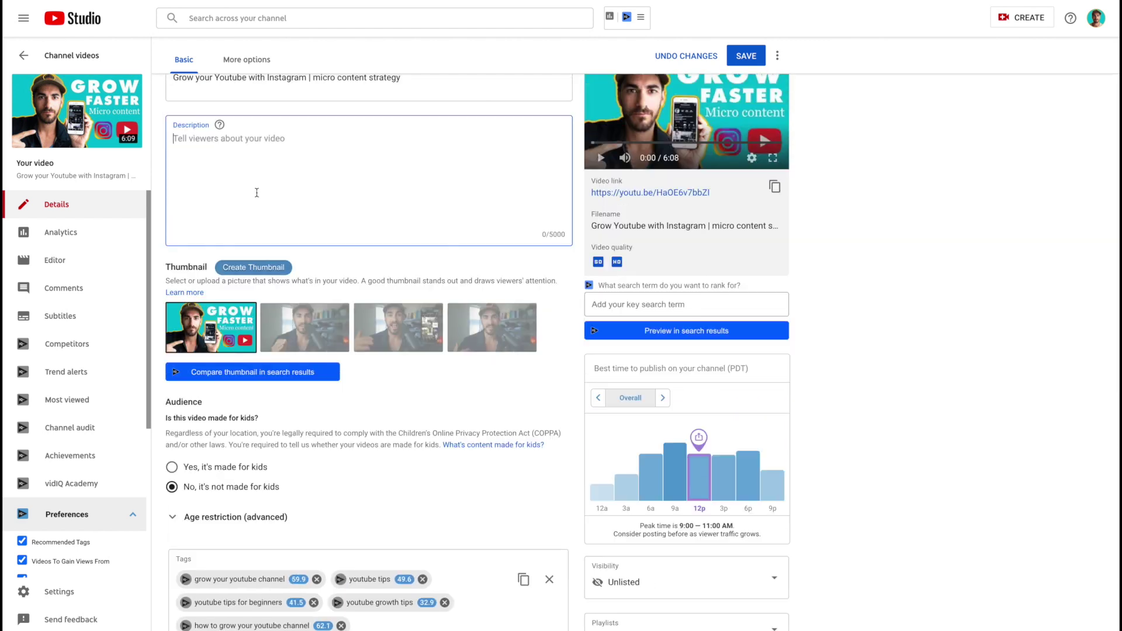
scroll(256, 193, down, 2)
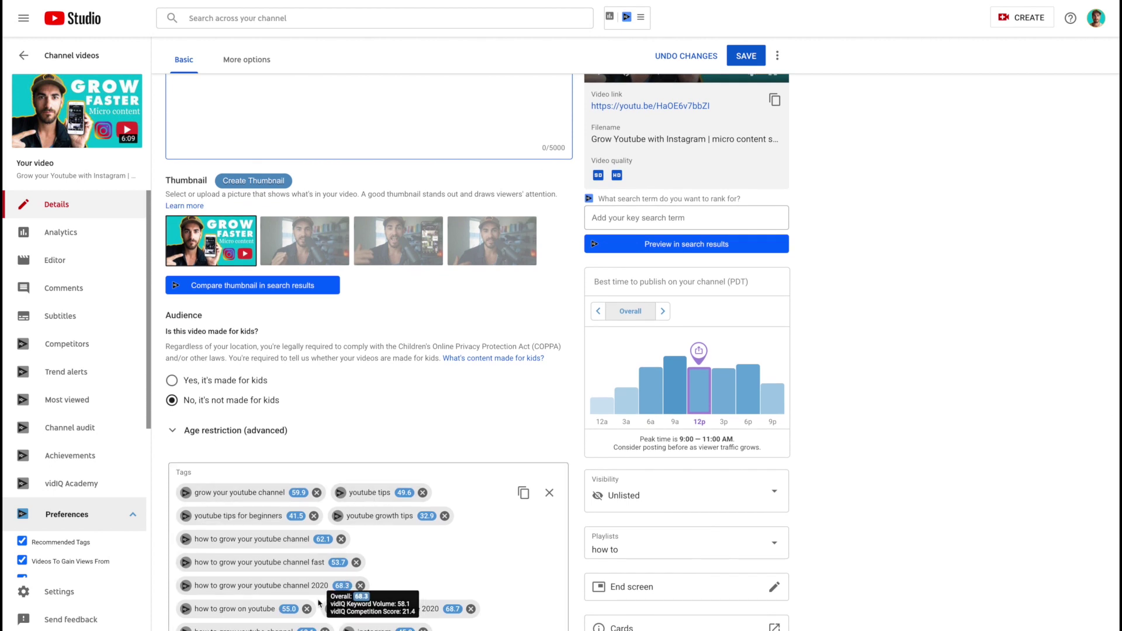
scroll(436, 283, up, 2)
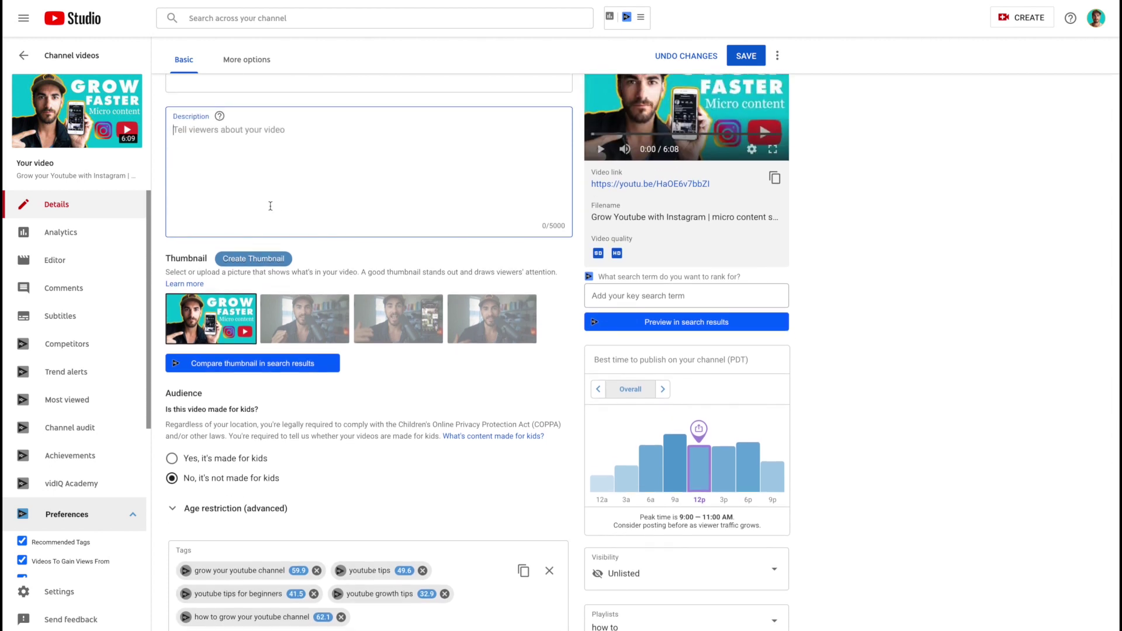
scroll(270, 205, down, 10)
click(332, 226)
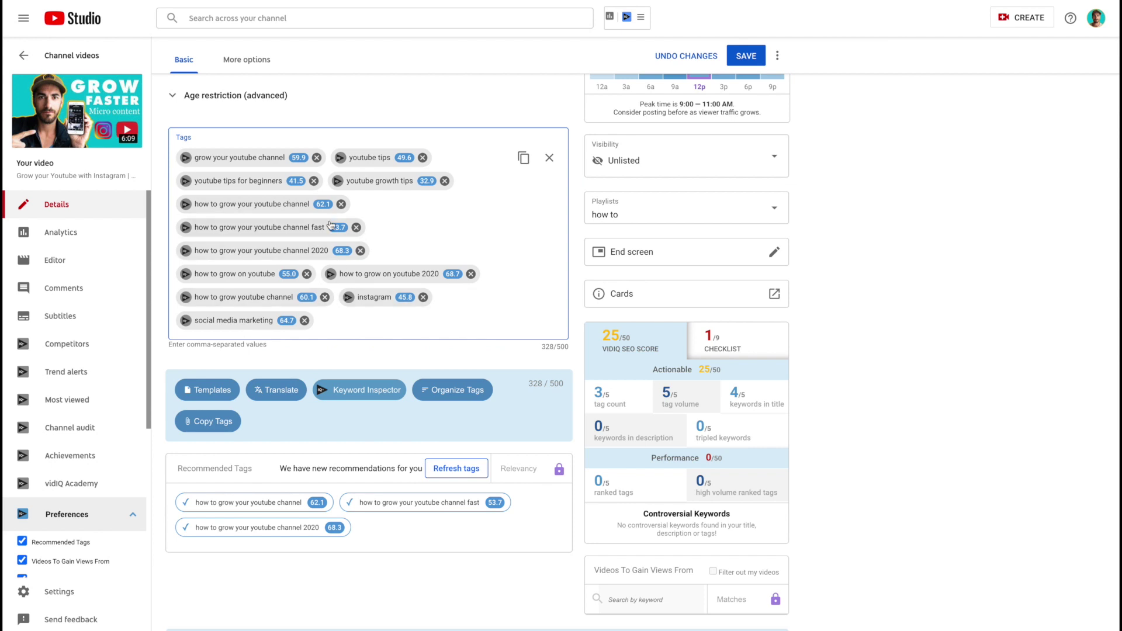
scroll(340, 294, up, 6)
scroll(339, 294, up, 3)
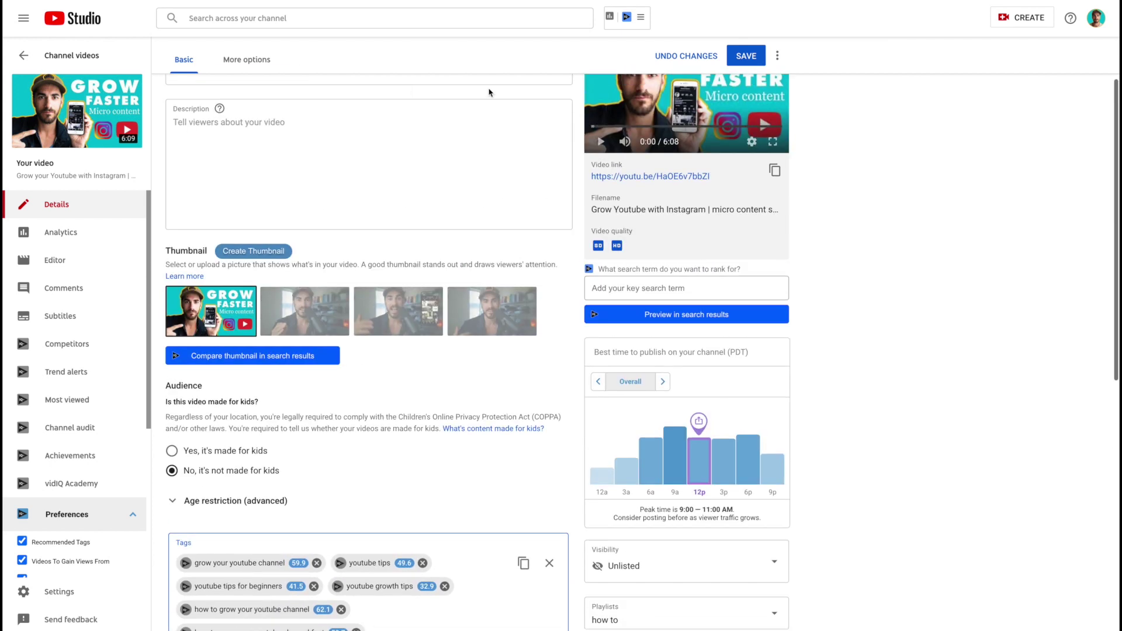
click(745, 58)
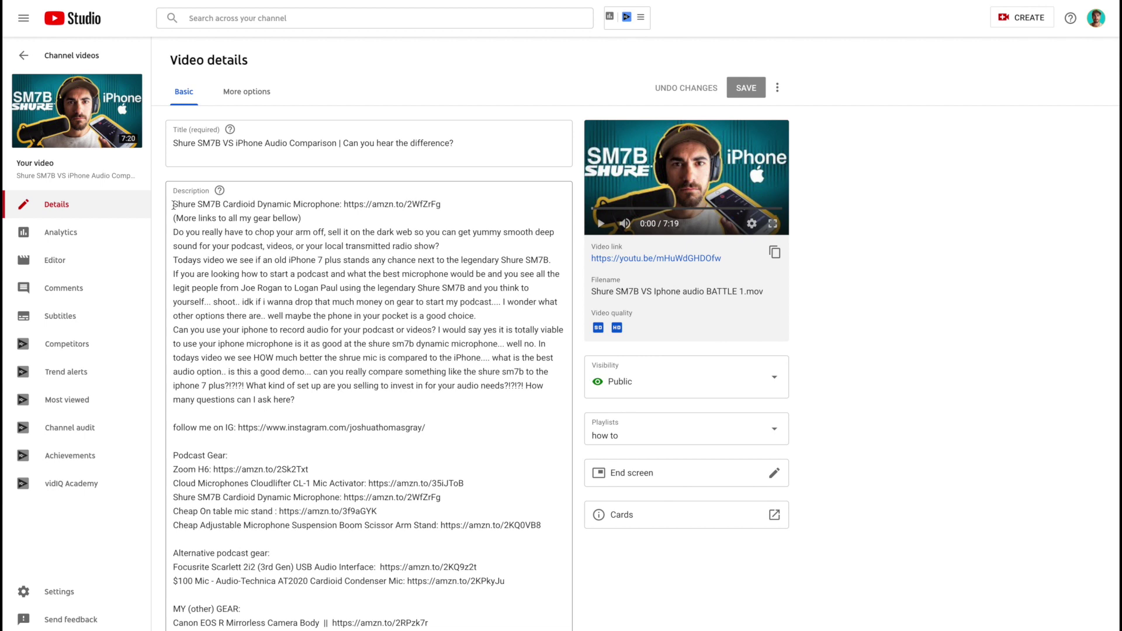
Step: Highlight 'Shure SM7B Cardioid Dynamic Microphone' in the description and reveal its 499/500-character tag list
drag(174, 205, 337, 205)
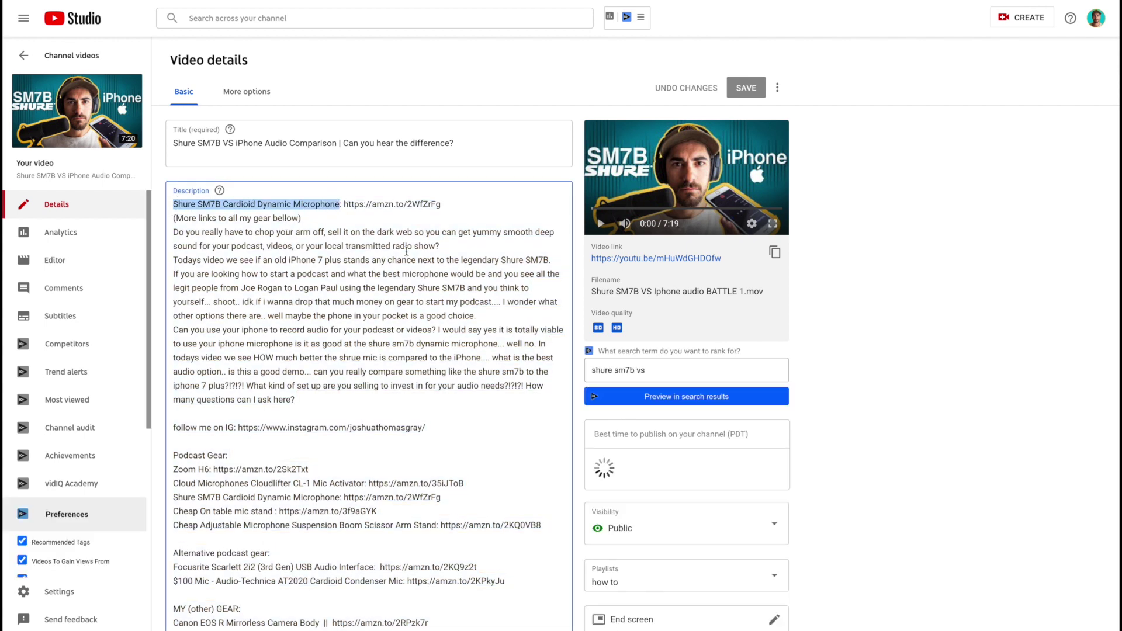
scroll(407, 251, down, 15)
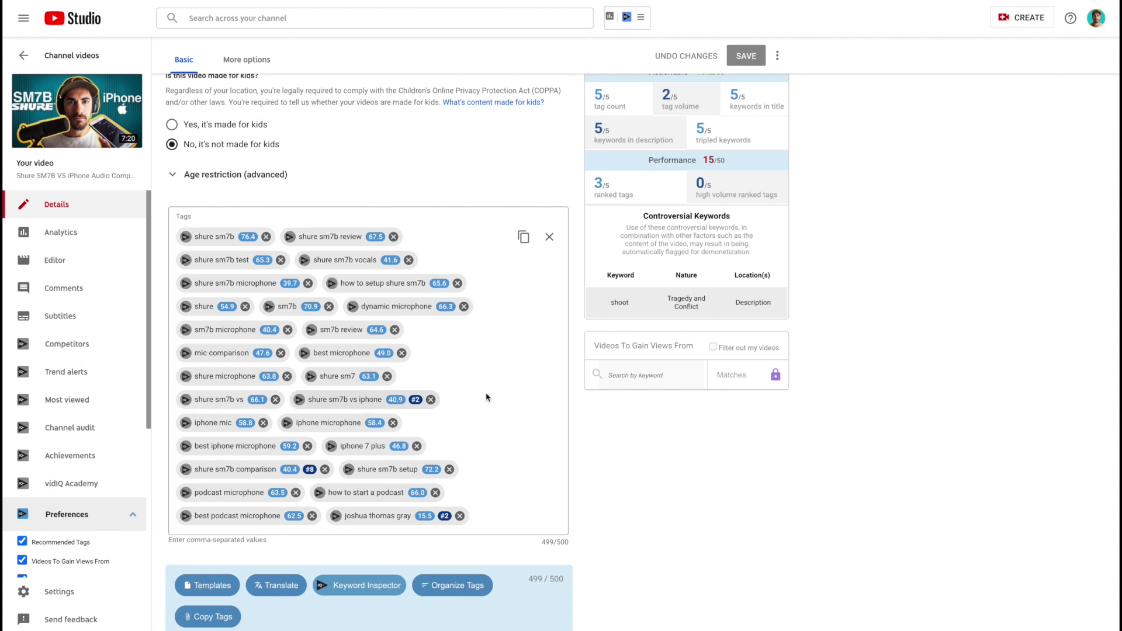